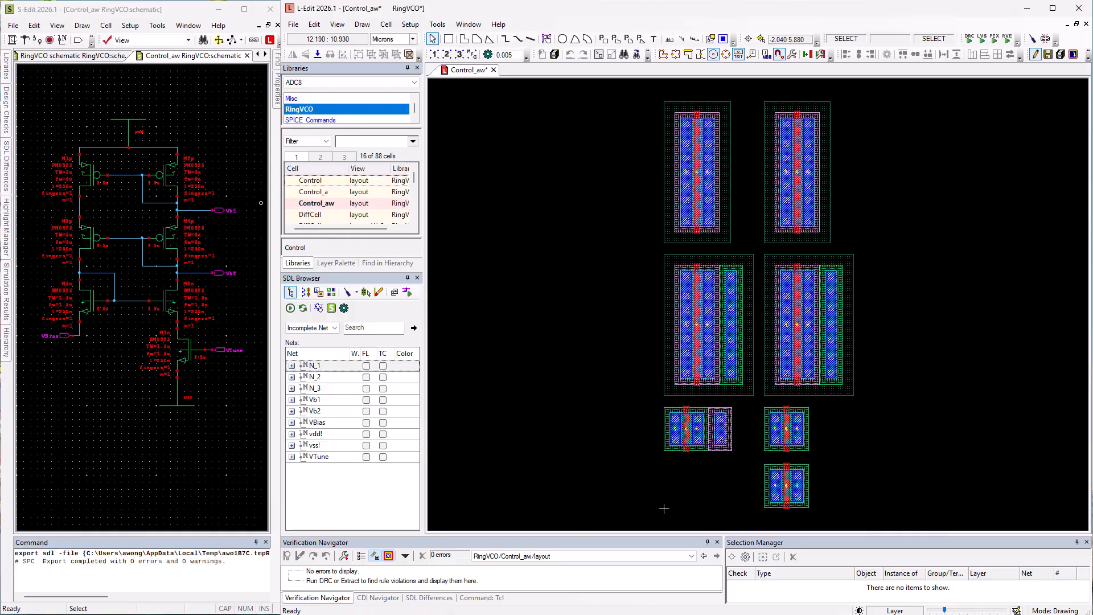
click(363, 403)
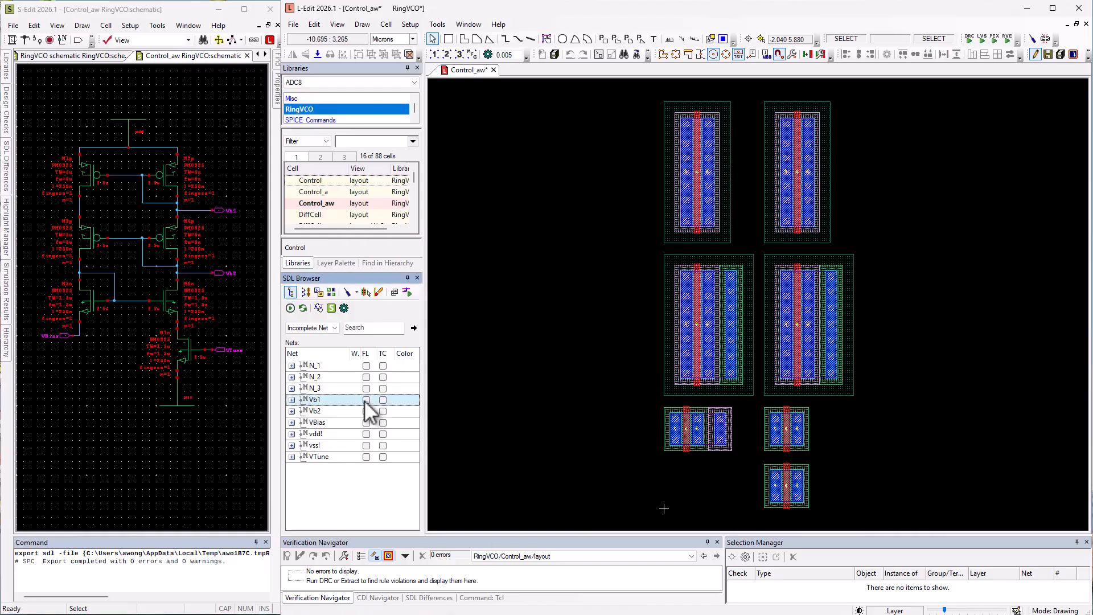
click(366, 399)
click(366, 411)
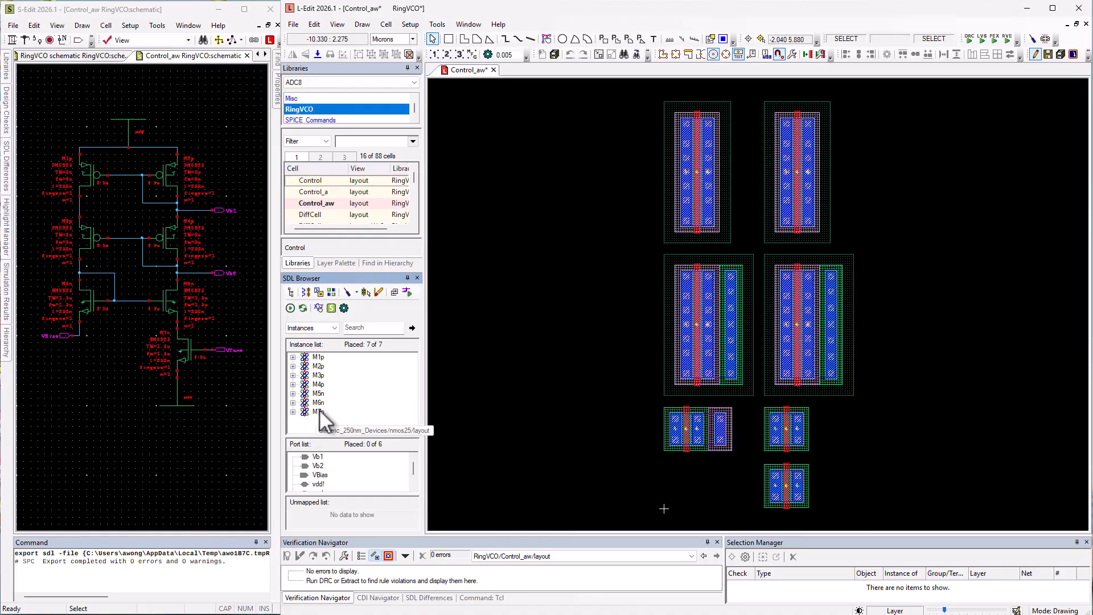
Show the connected flylines for the M7n instance from the SDL instance list.
right_click(319, 412)
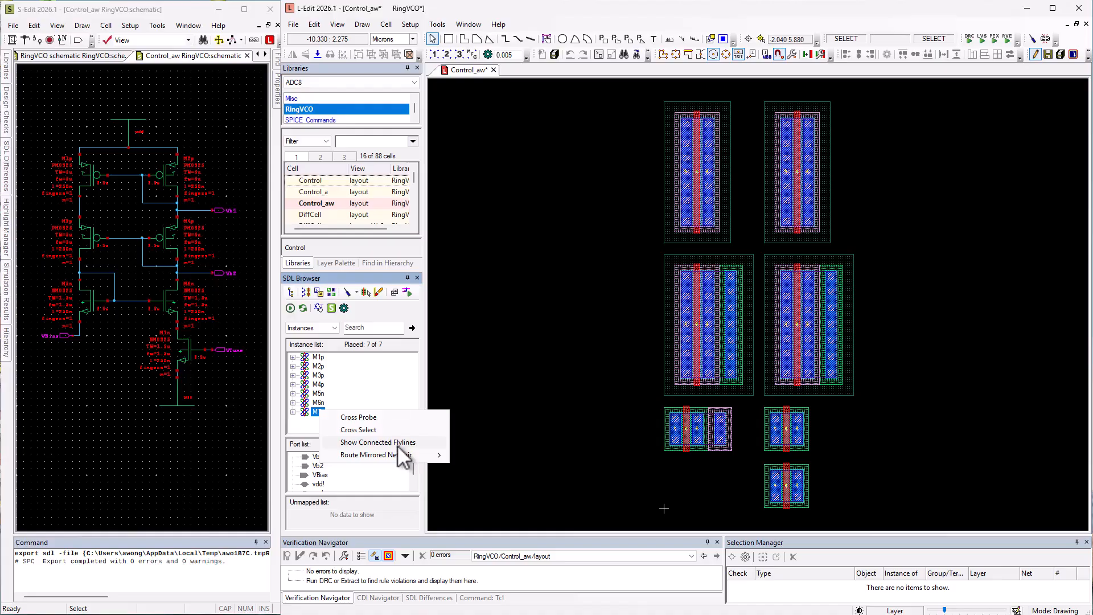
click(398, 444)
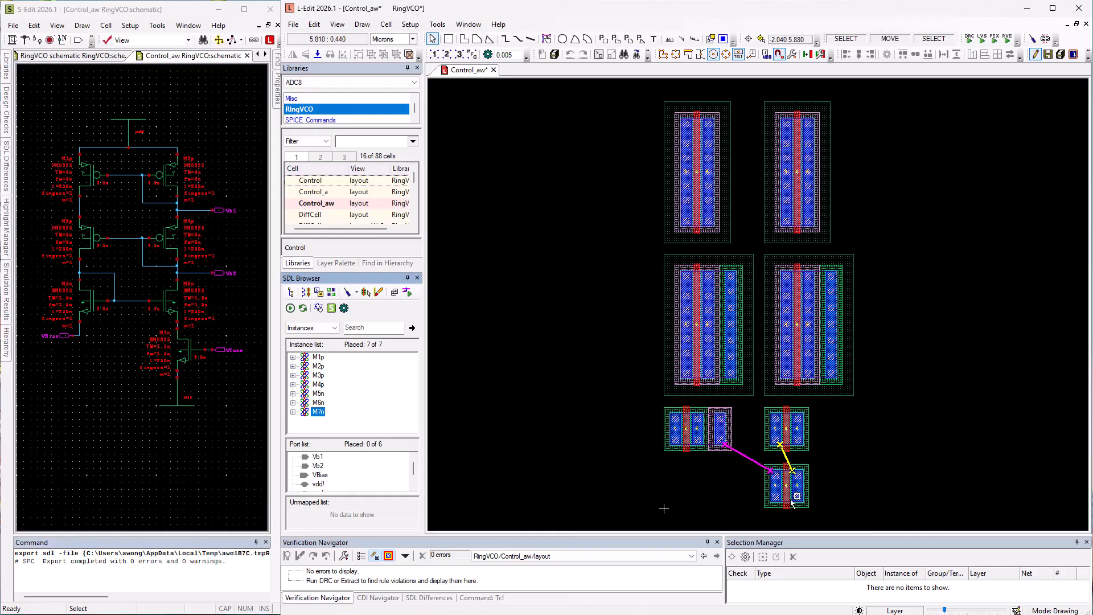
click(664, 508)
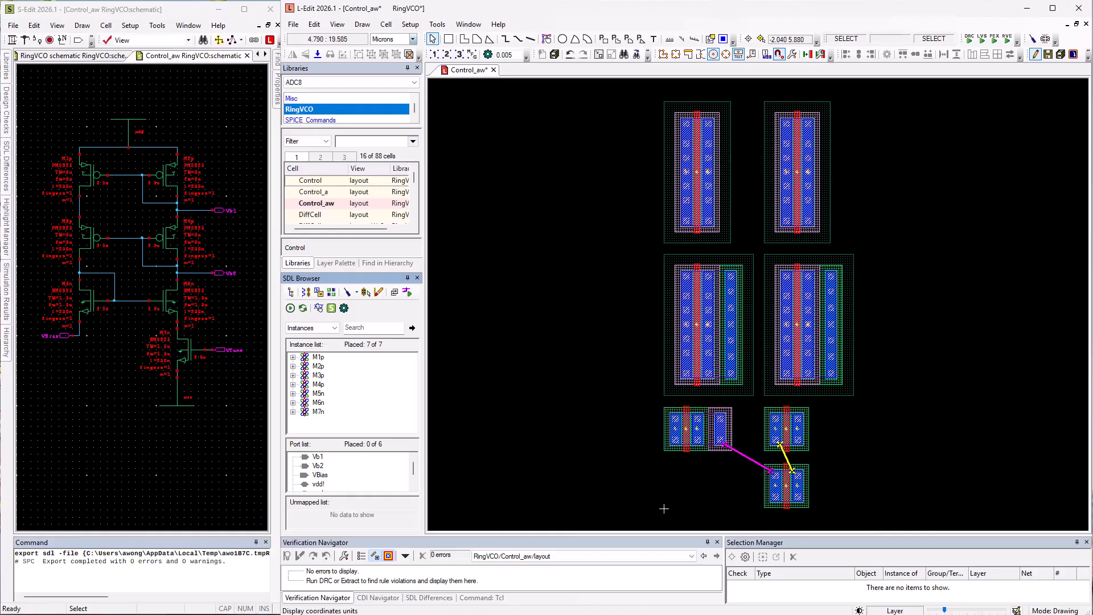
Expand the M6n instance and show the connected flylines for its drain pin on net Vb2.
click(293, 402)
click(335, 394)
right_click(336, 397)
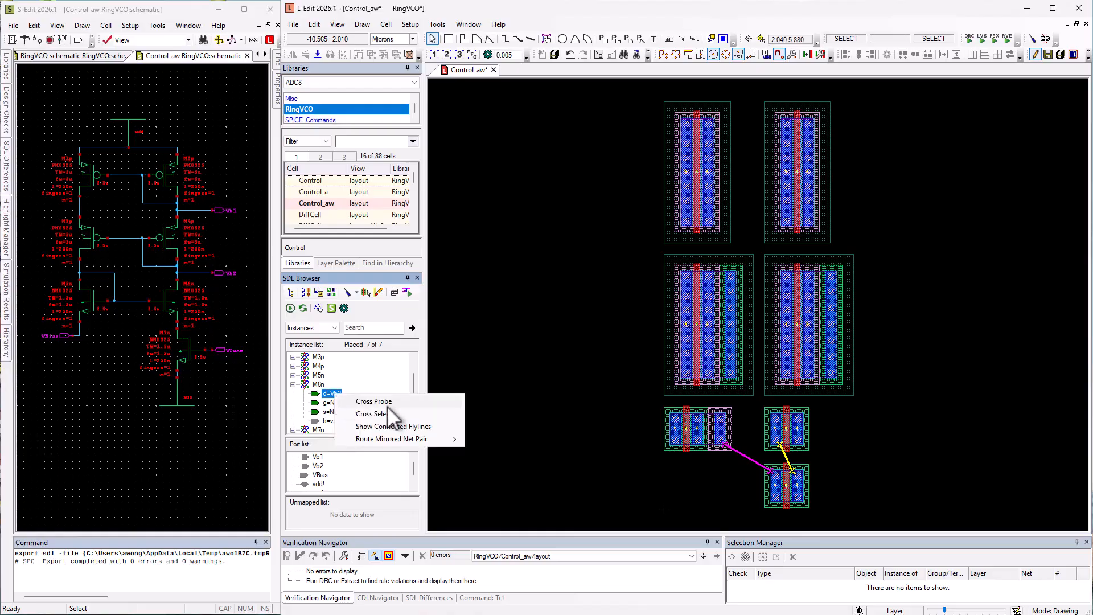
click(391, 426)
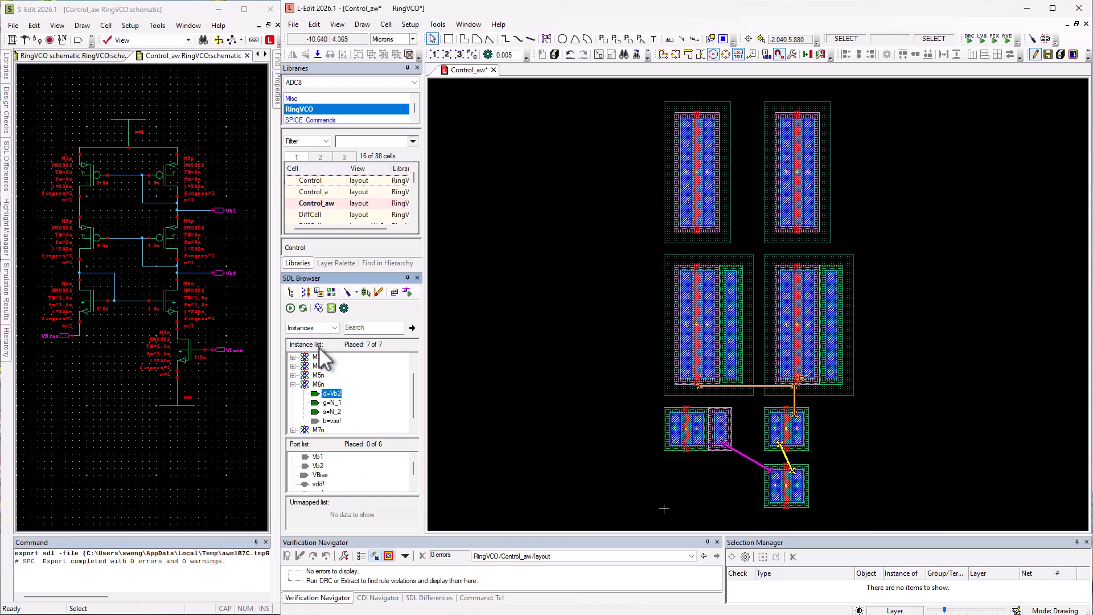
Switch the SDL Browser to the net list and turn on the flyline for net N_3.
click(290, 292)
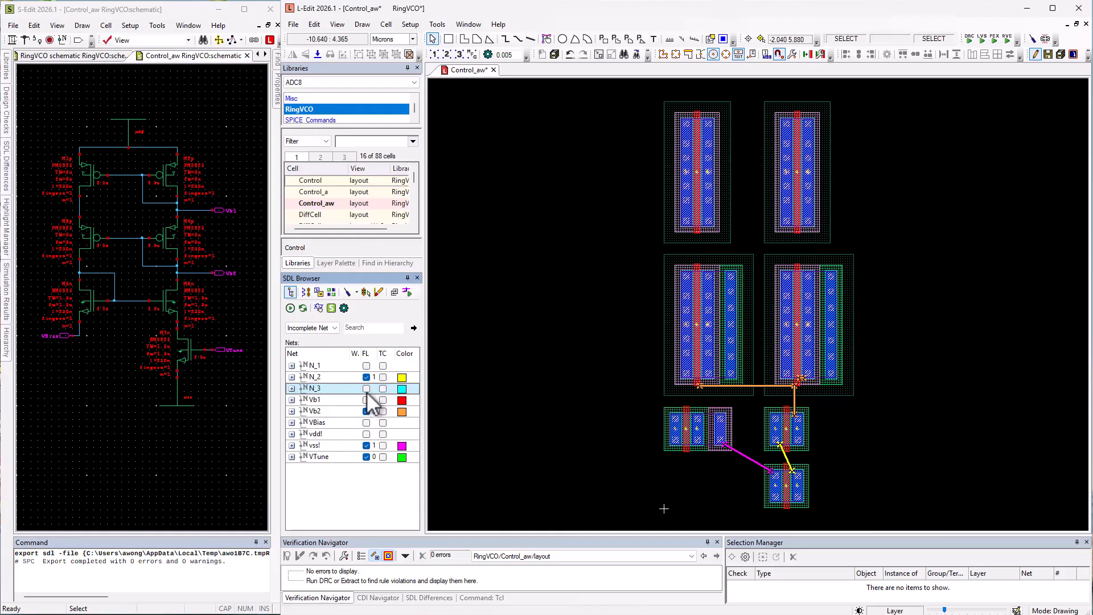
click(367, 389)
click(367, 389)
click(367, 390)
ctrl+click(339, 400)
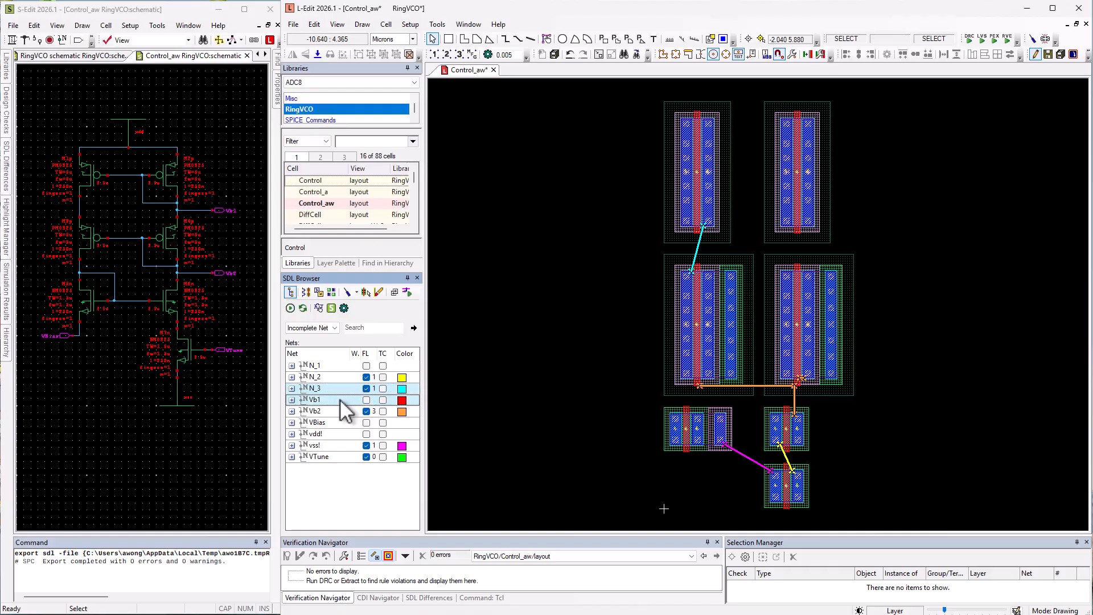
right_click(338, 400)
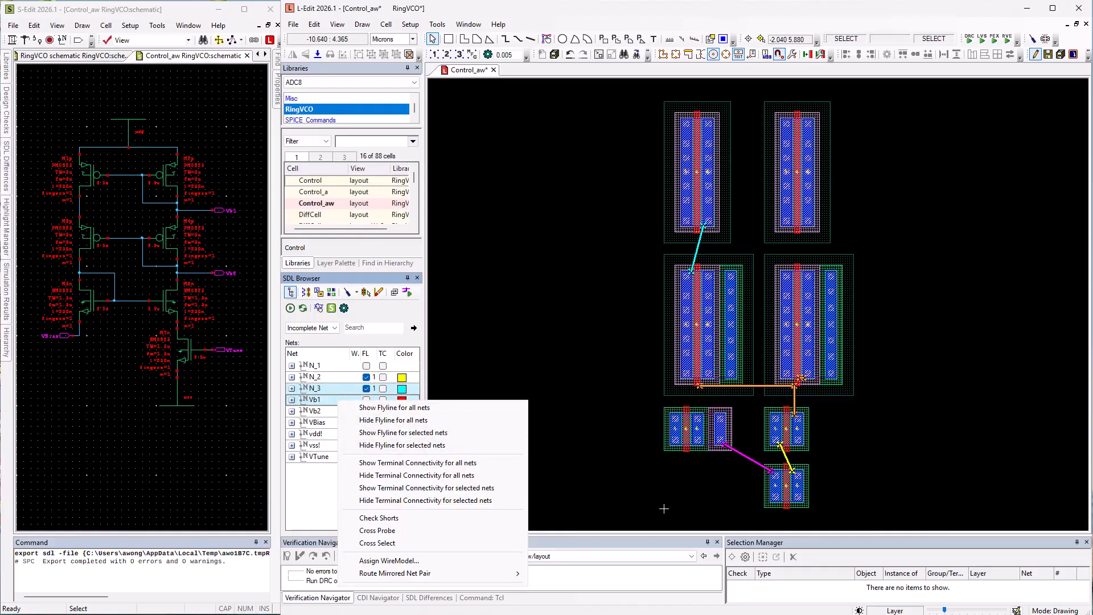
click(436, 112)
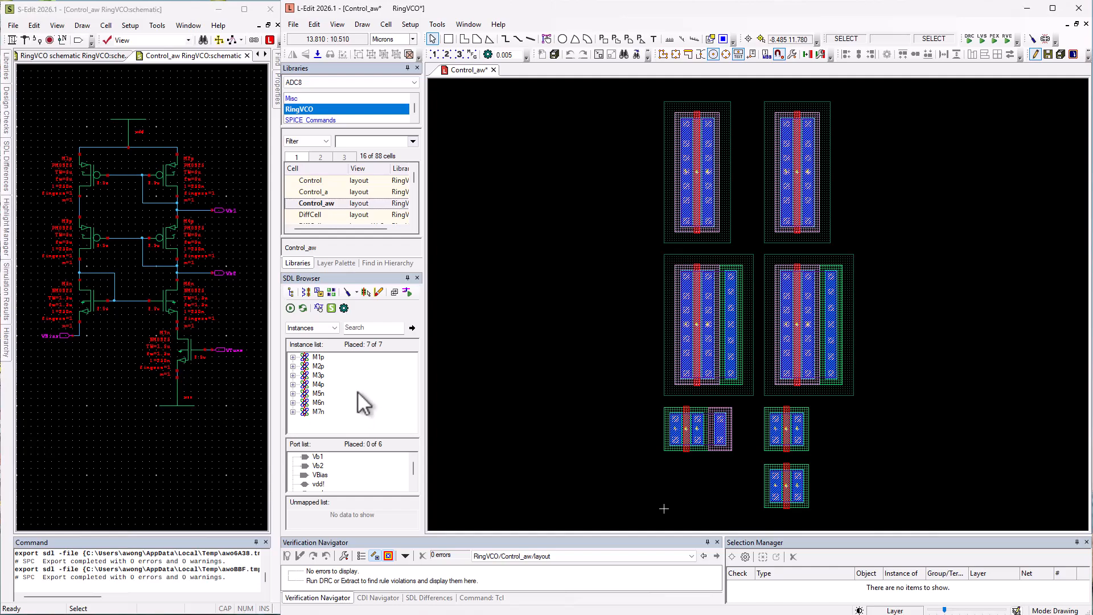
Select instances M1p through M4p and show their connected flylines.
click(318, 357)
shift+click(320, 386)
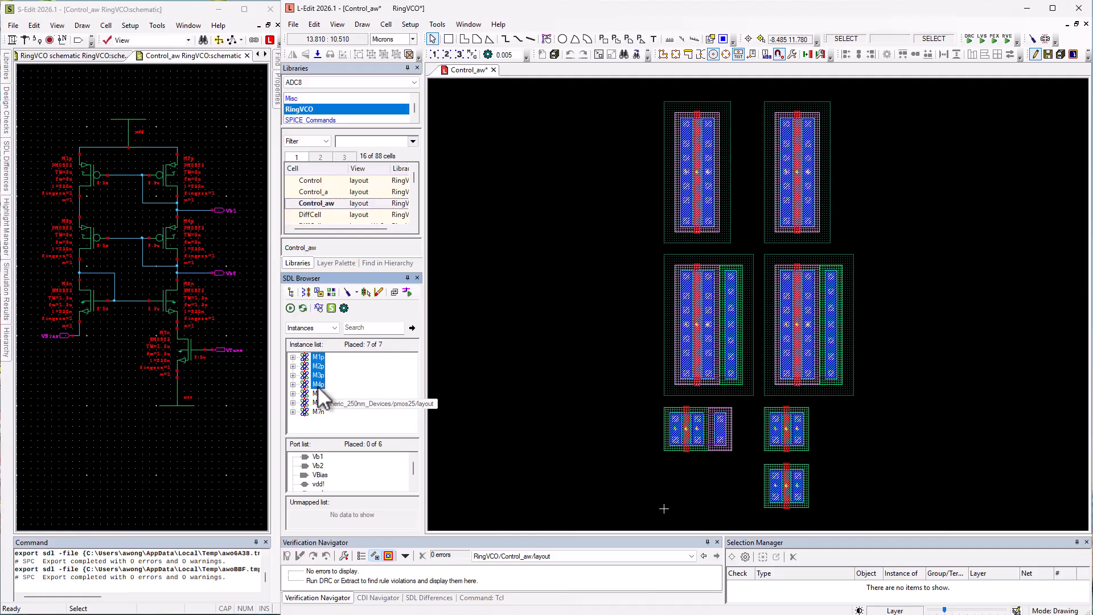
right_click(321, 392)
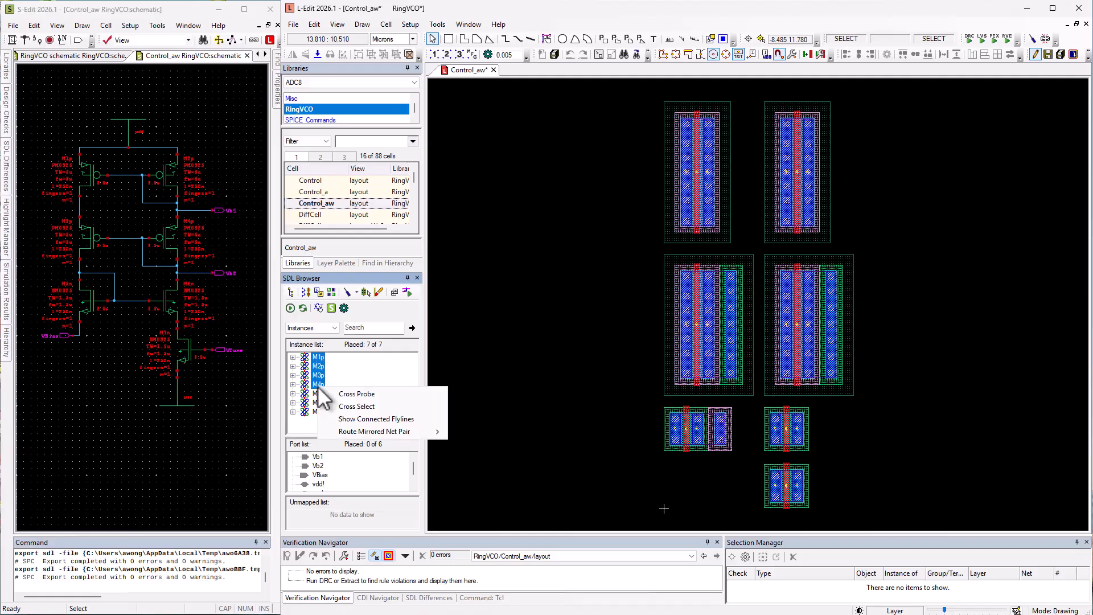
click(394, 419)
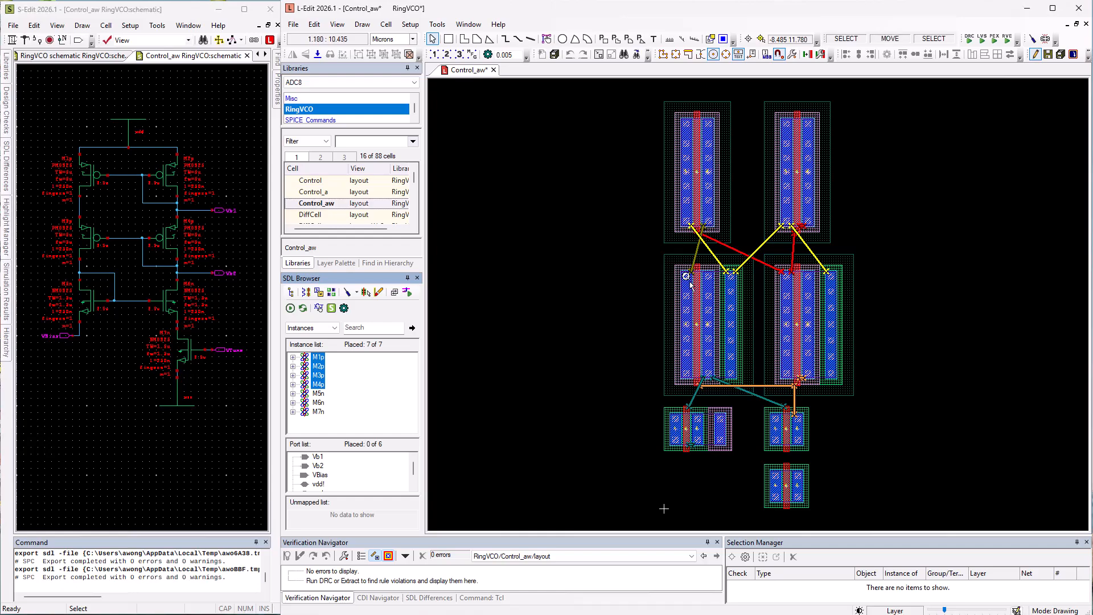
Move M1p to abut M3p and move M4p up to abut M2p, forming two PMOS pairs.
click(709, 123)
drag(710, 124, 687, 276)
click(809, 224)
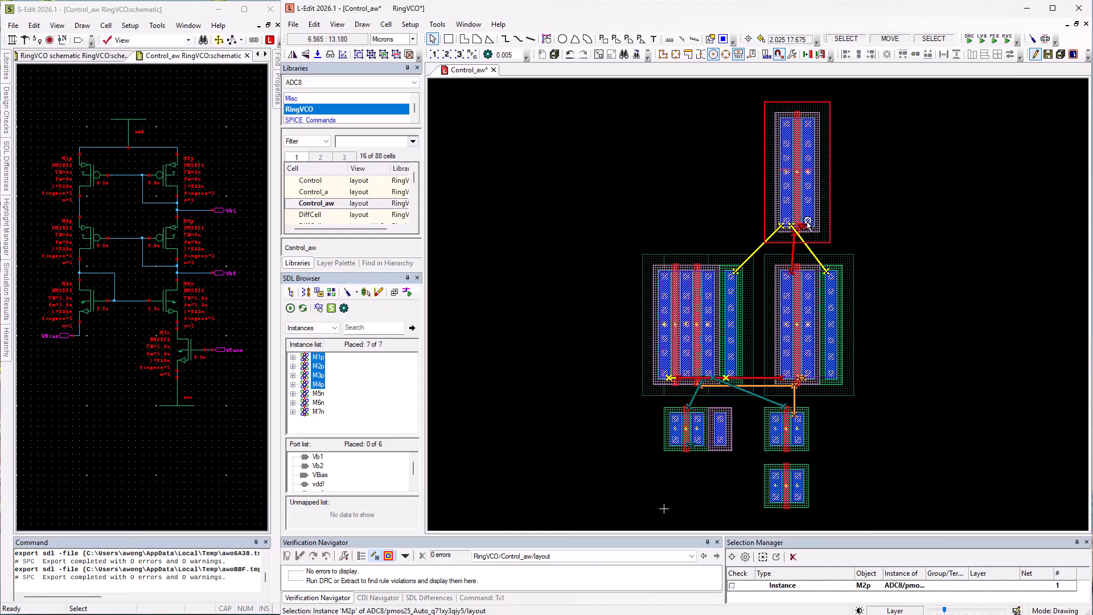
click(786, 276)
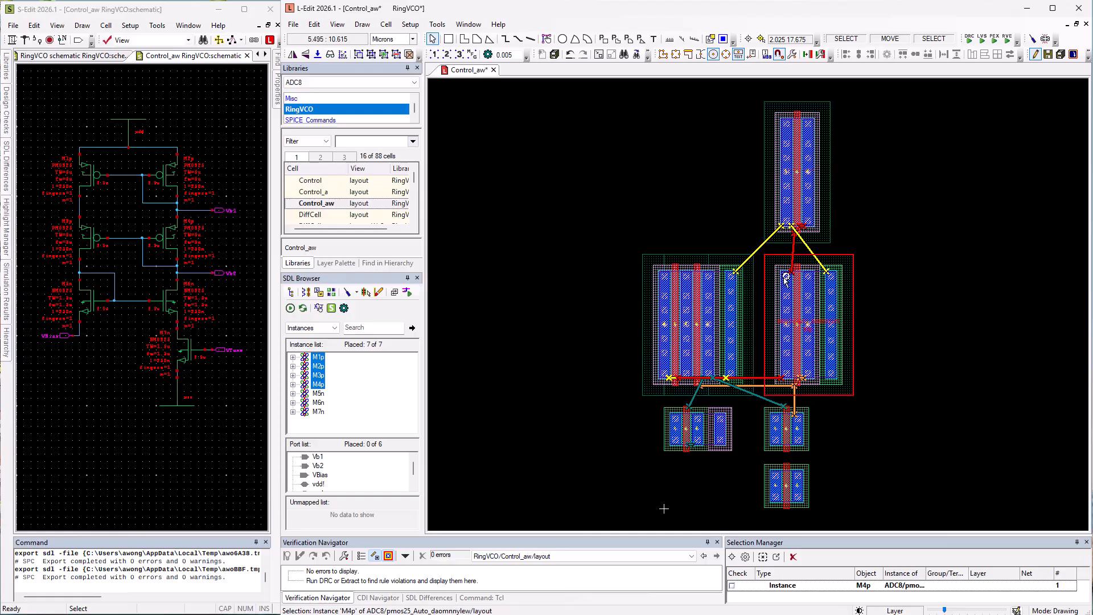
click(812, 123)
click(741, 267)
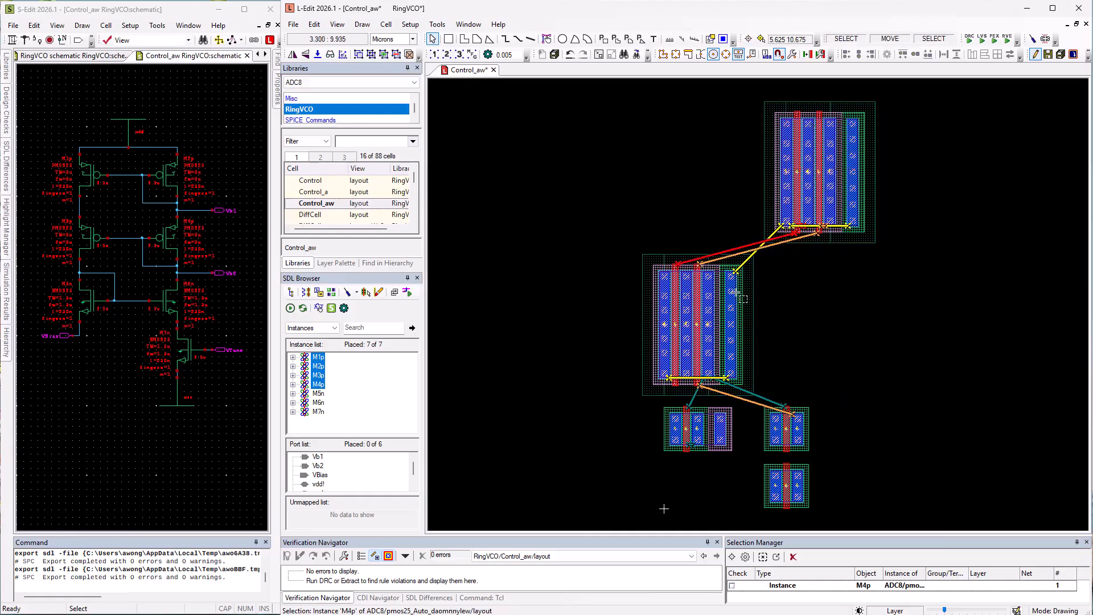
Move the M1p/M3p pair up beside the M2p/M4p pair to form a single PMOS row.
shift+click(671, 292)
key(h)
middle_drag(770, 338, 718, 229)
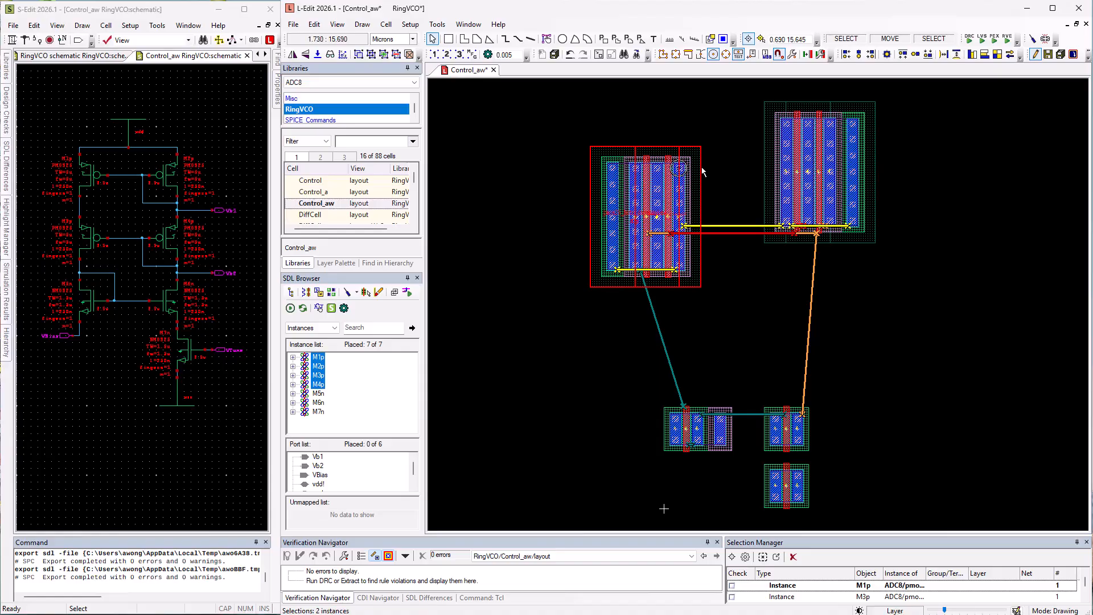
click(786, 124)
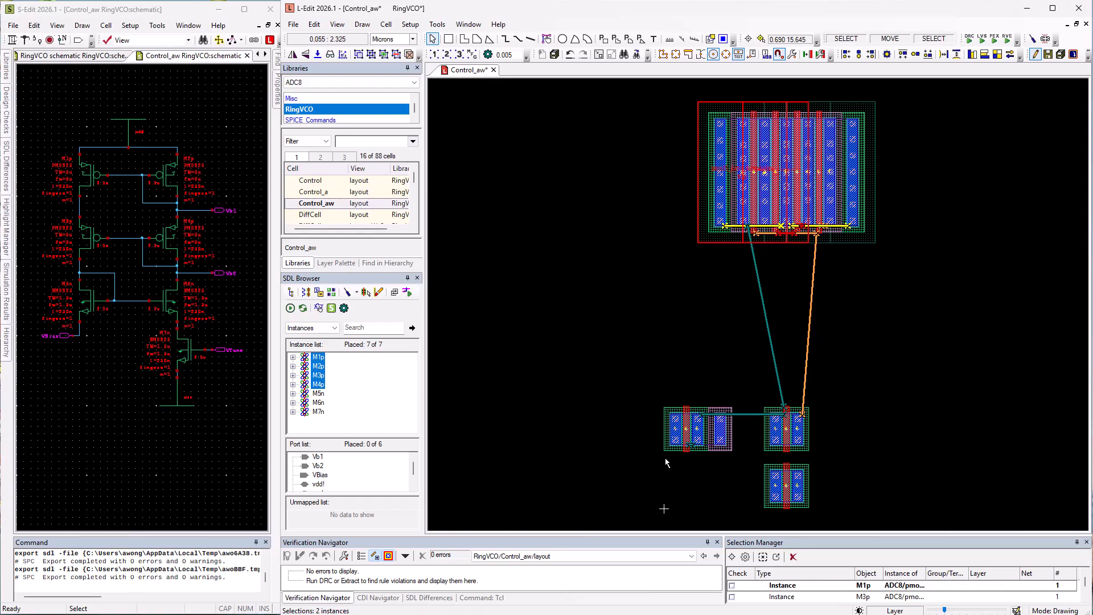
Select instances M5n, M6n and M7n and show their connected flylines.
click(376, 295)
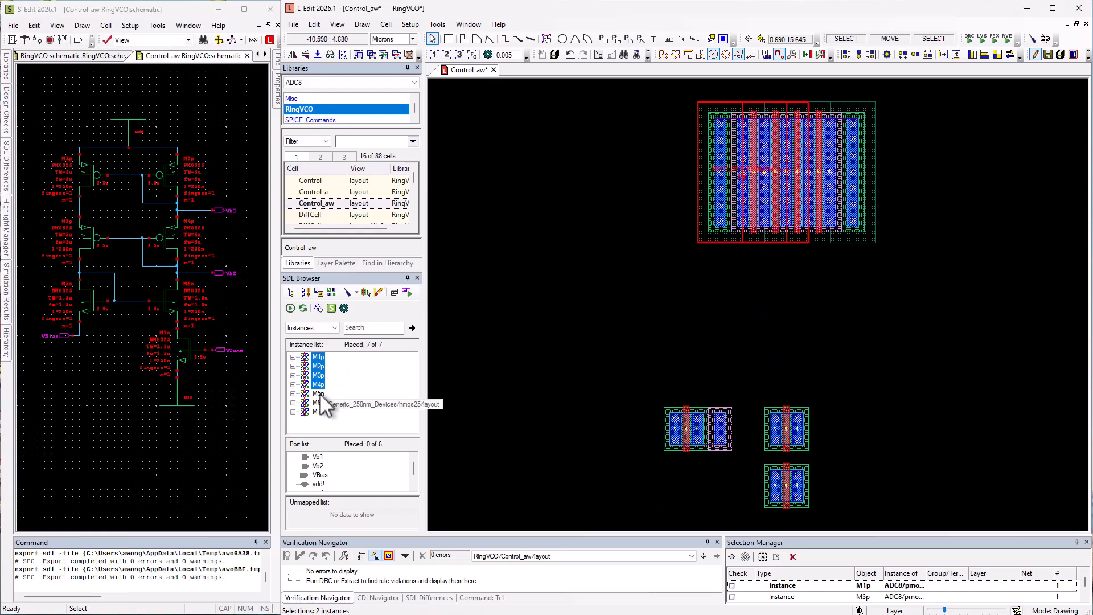
drag(317, 393, 317, 411)
right_click(317, 412)
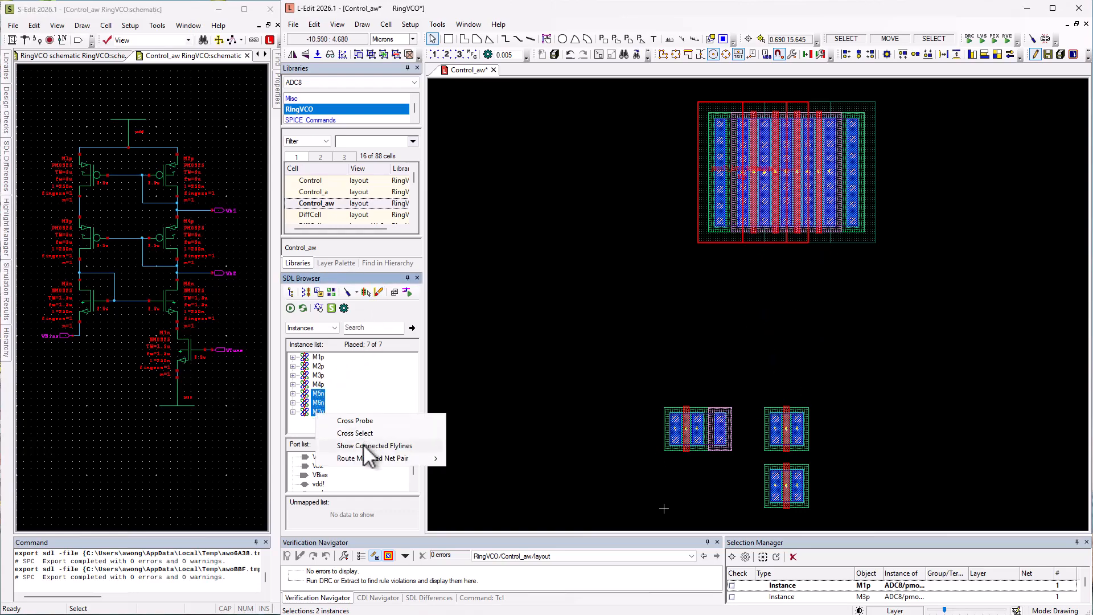
click(364, 445)
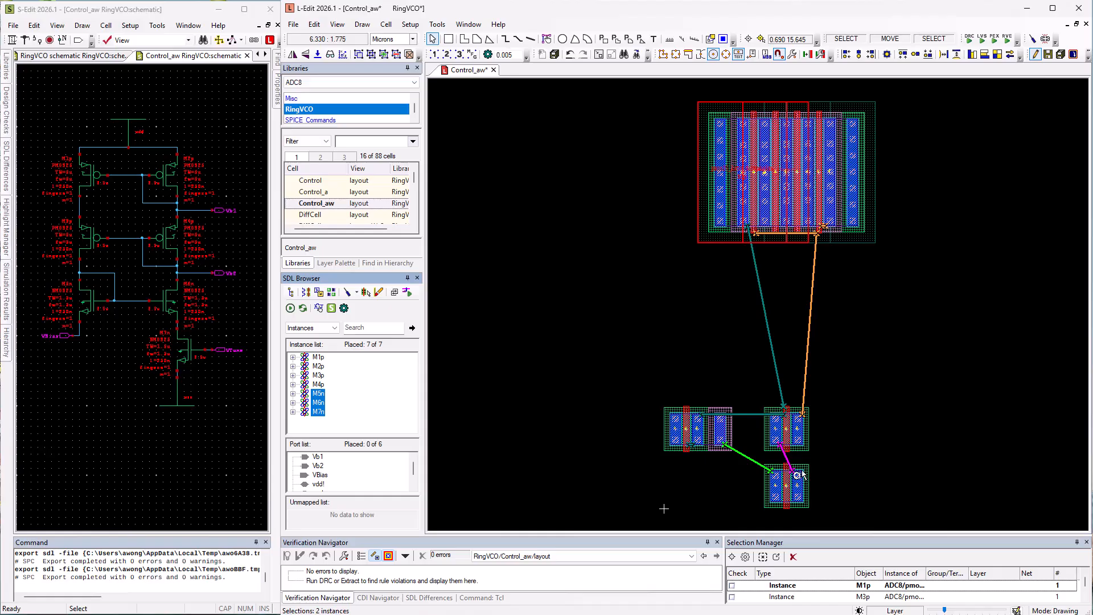
Move M6n down to abut the M7n transistor.
click(775, 439)
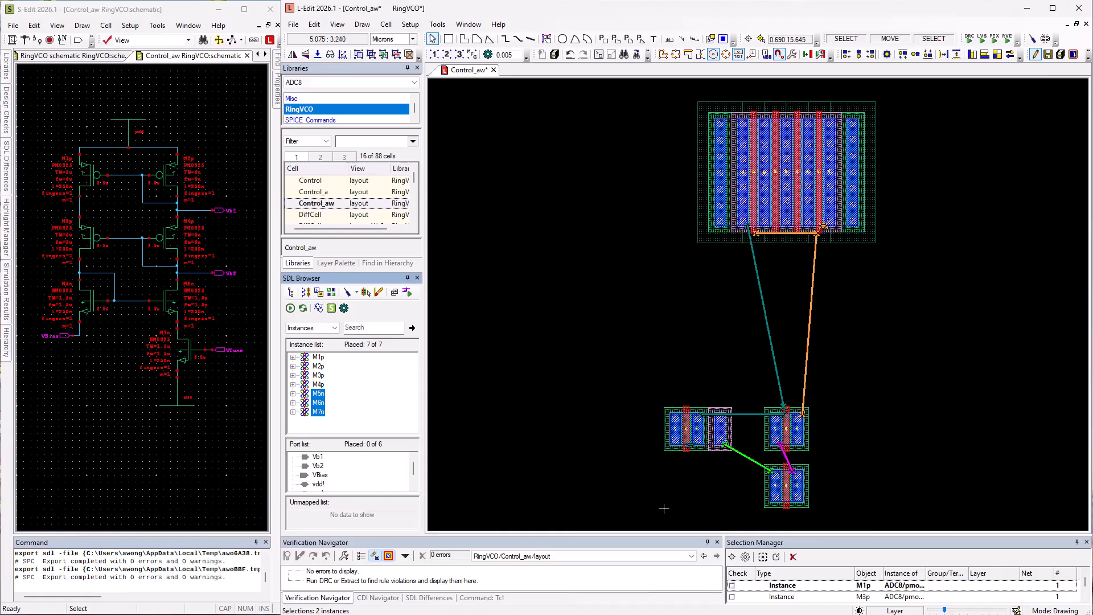
middle_click(796, 494)
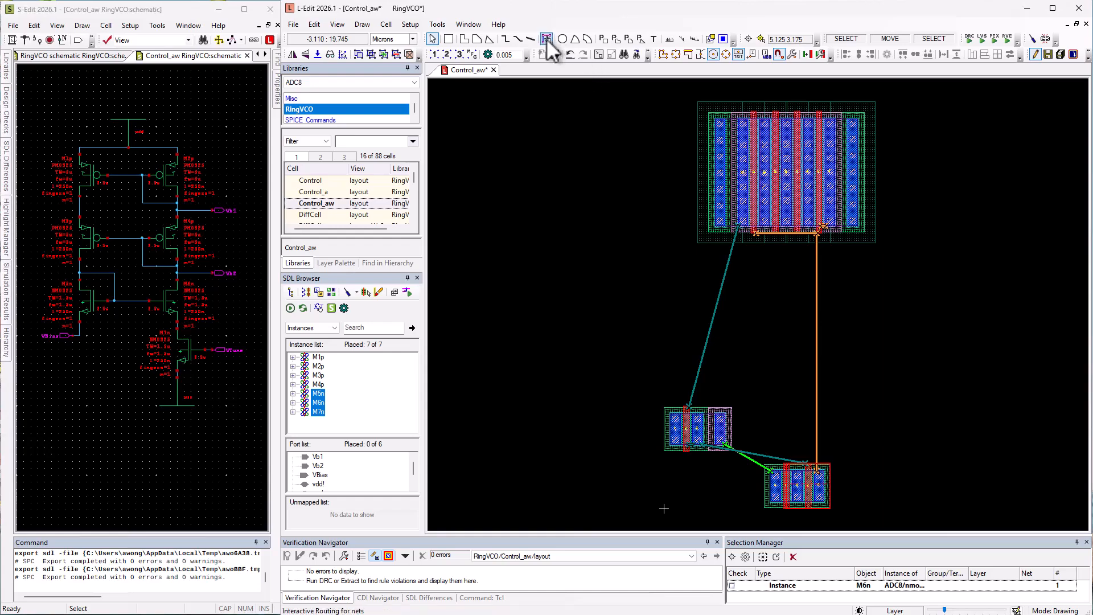
With Interactive Routing, route two vertical Metal1 wires down from the PMOS row's Vb2 and N_1 terminals.
click(546, 39)
click(830, 225)
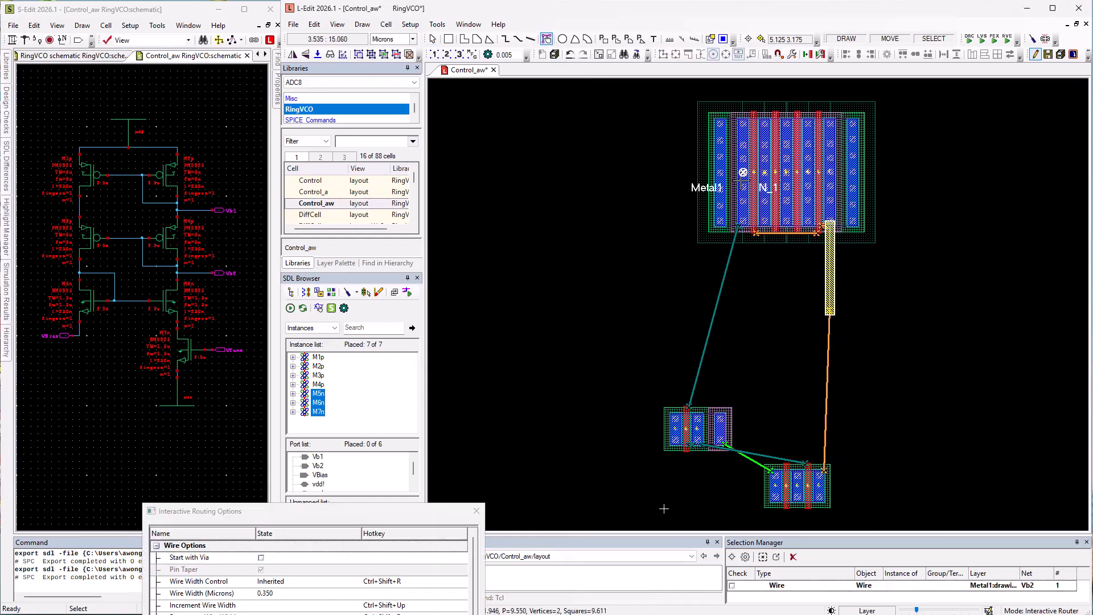
click(742, 223)
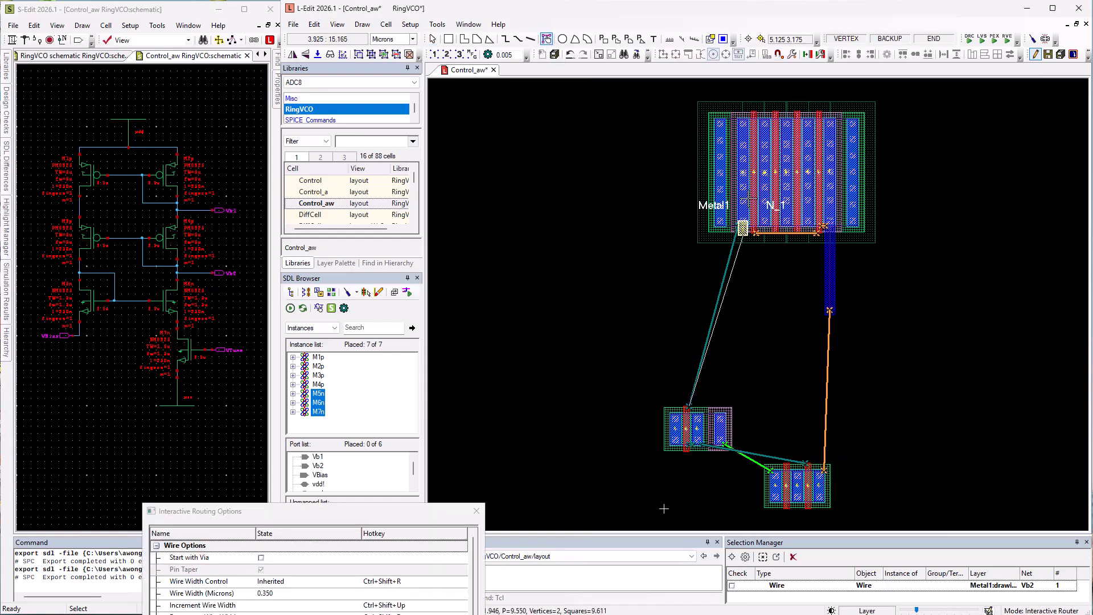
right_click(738, 310)
key(Escape)
click(883, 444)
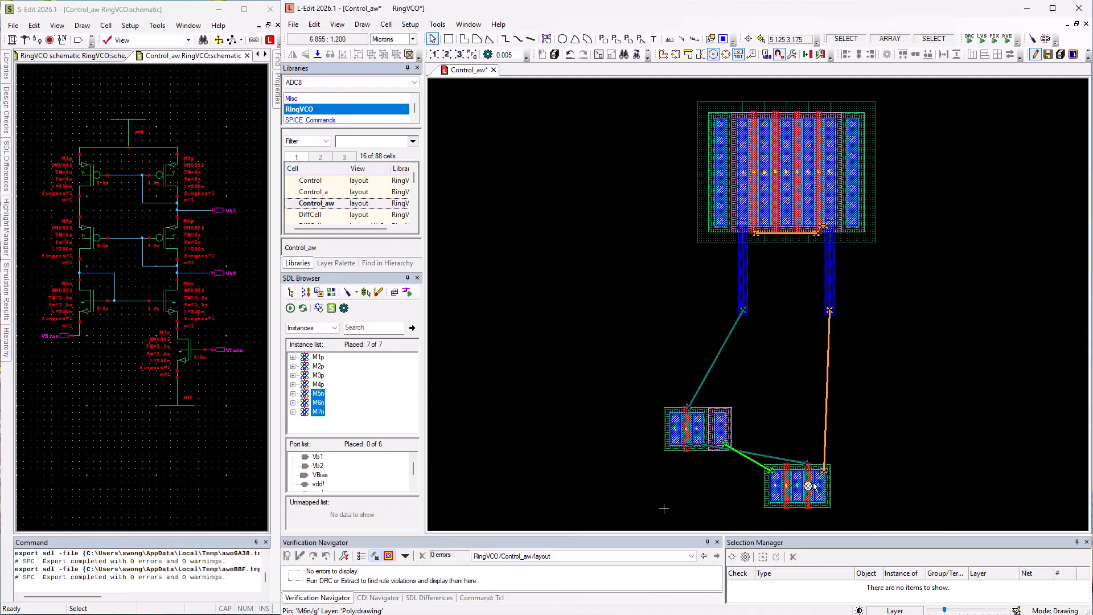
Select the M6n/M7n pair and move it up to the end of the Vb2 wire.
click(814, 487)
shift+click(778, 490)
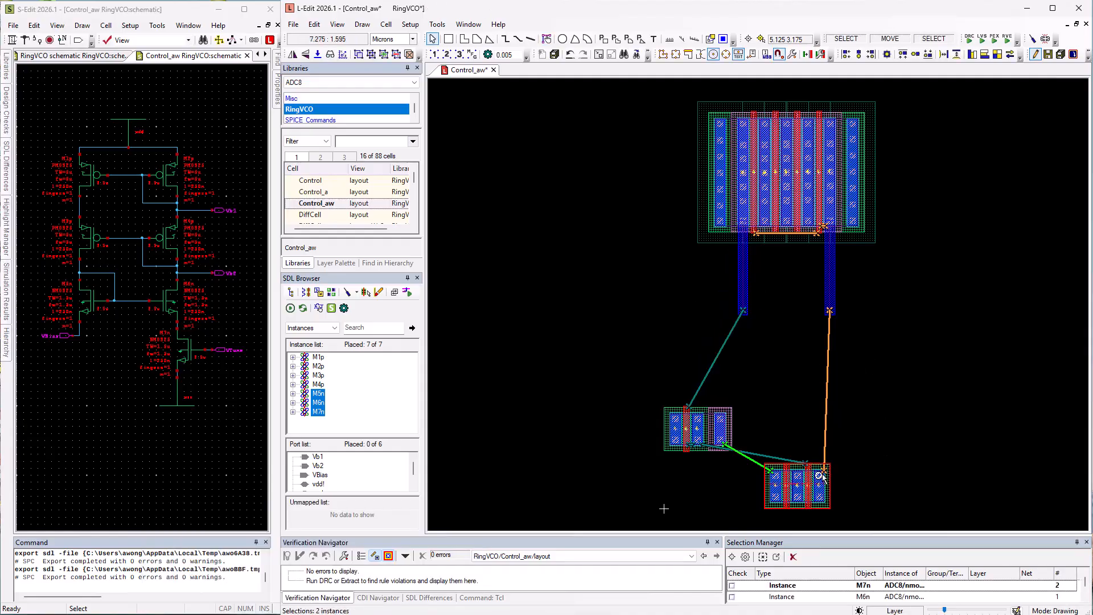
drag(820, 476, 829, 311)
Move M5n up beside the M6n/M7n pair under the N_1 wire.
click(718, 424)
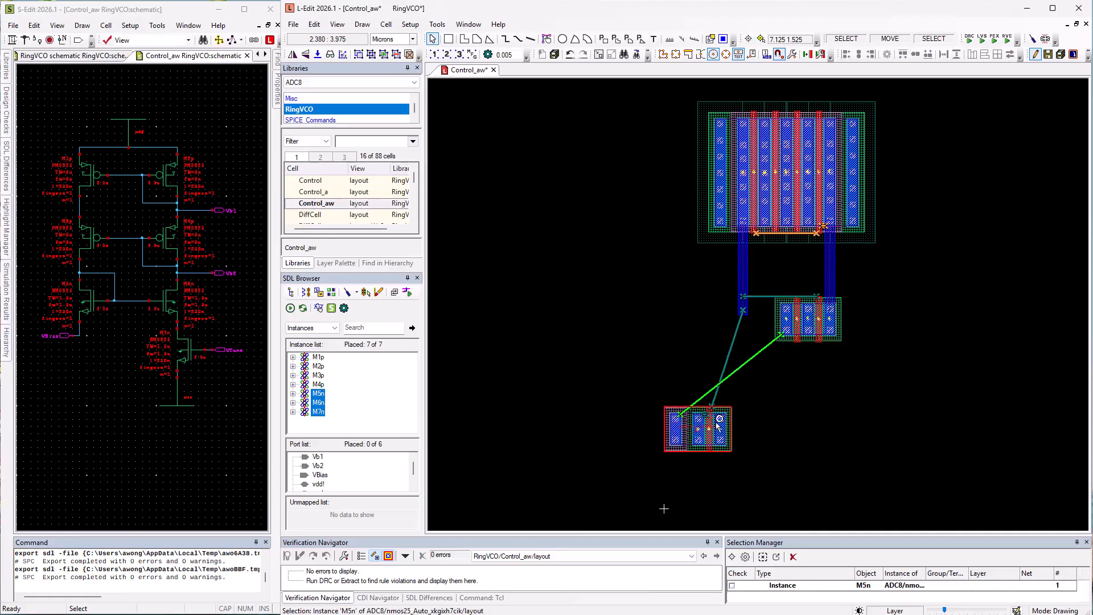
key(b)
click(697, 418)
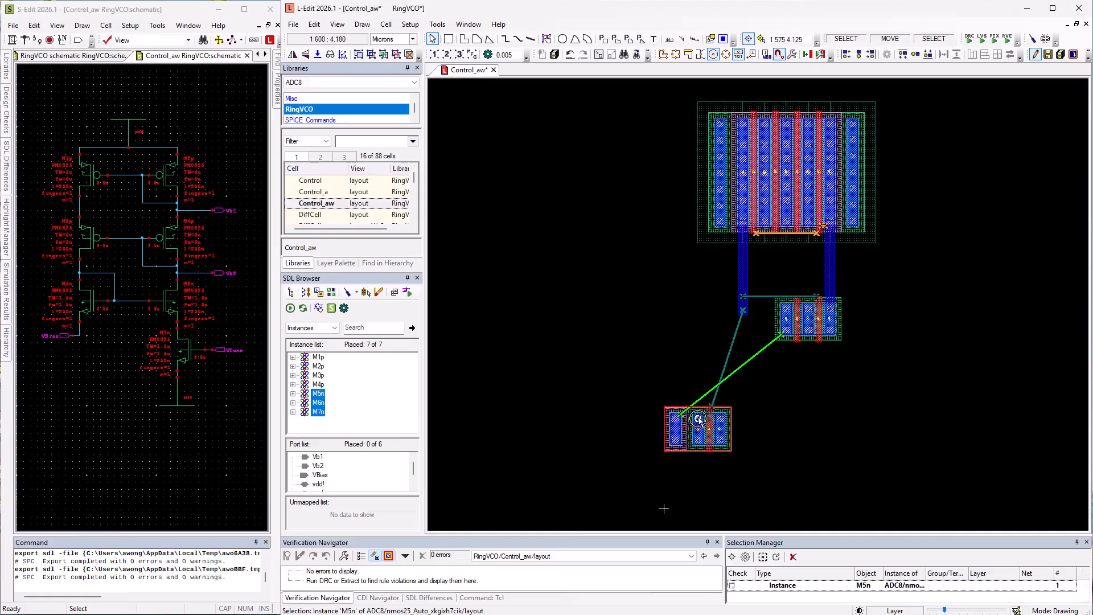
click(743, 307)
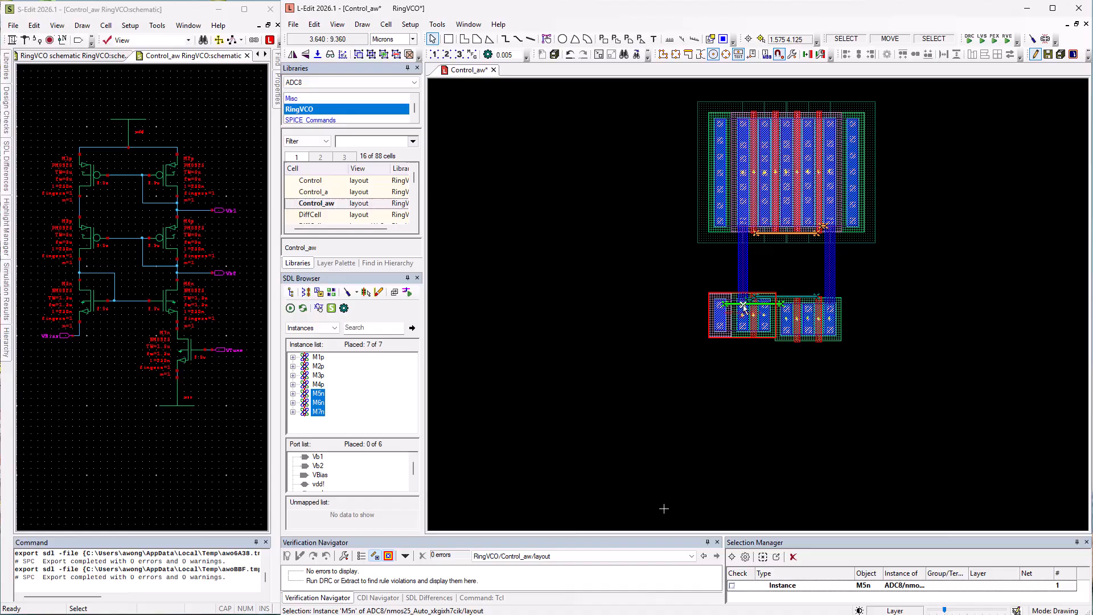
Select M7n together with M5n and tile the NMOS transistors into one aligned row.
shift+click(787, 316)
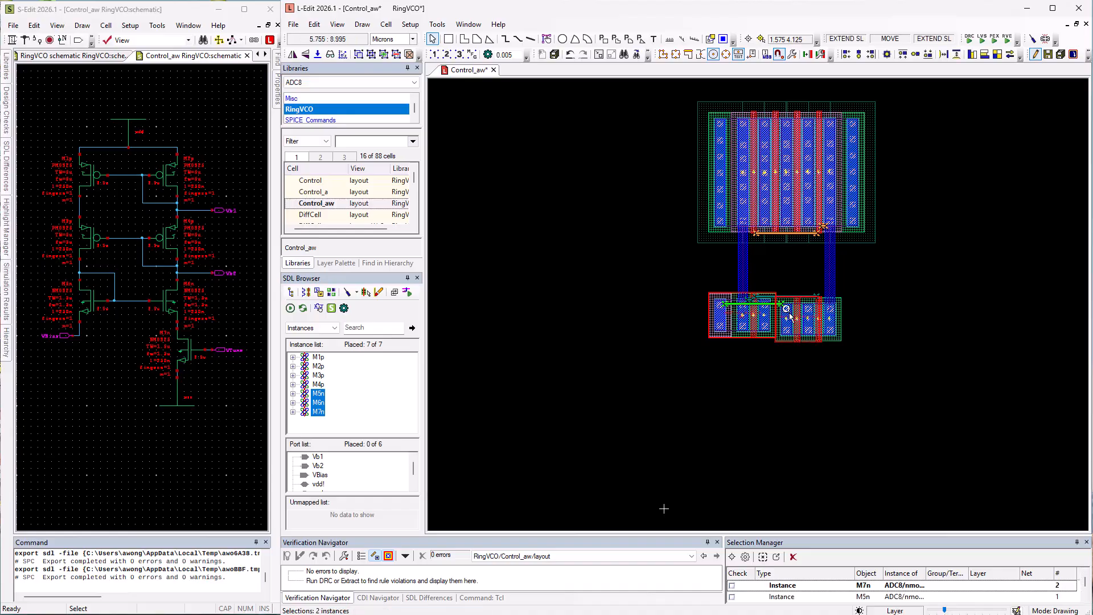
click(972, 54)
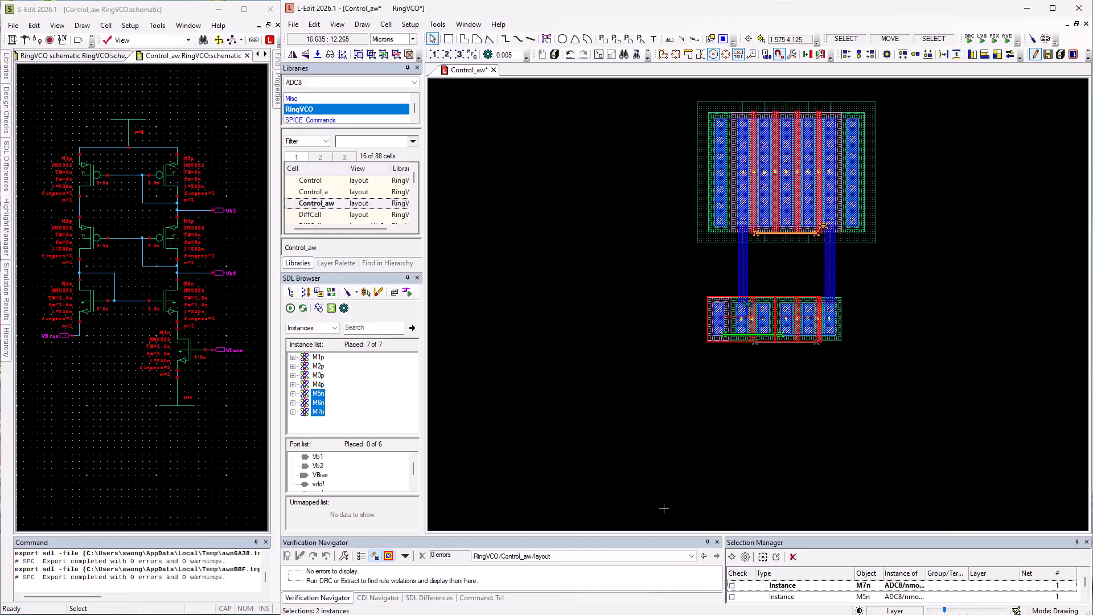
click(513, 241)
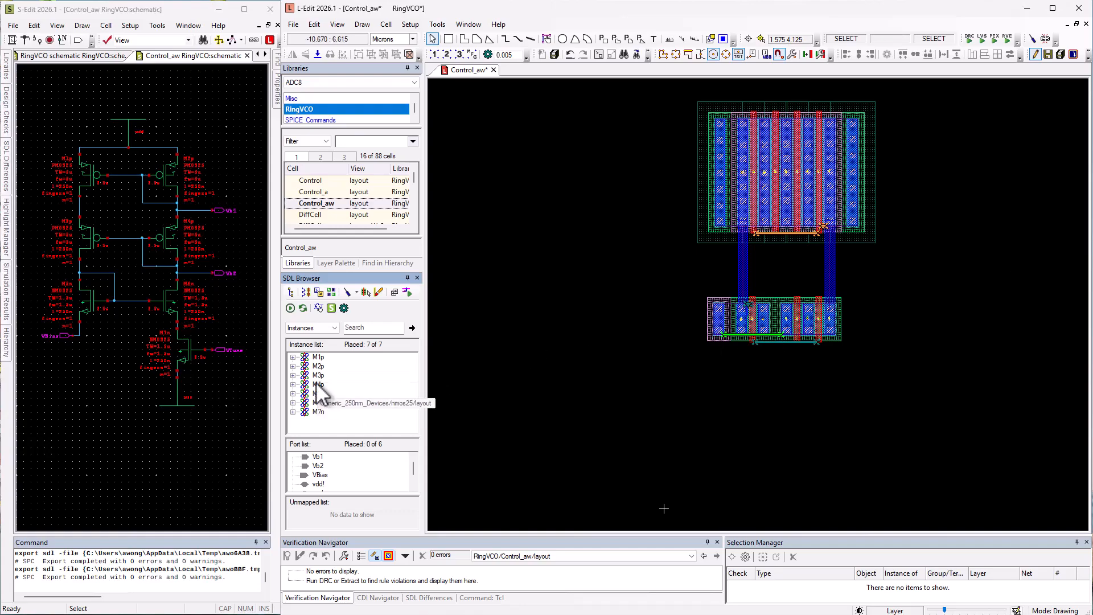
click(318, 357)
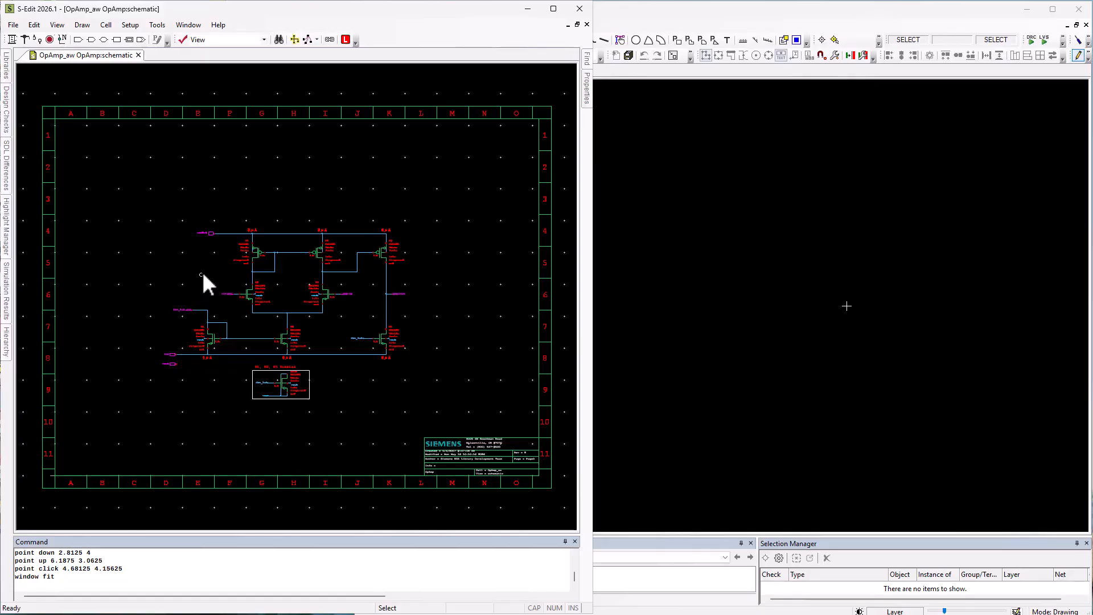
Select the N3 and N4 input-pair transistors in the schematic and place their eight instances into the OpAmp layout.
key(z)
drag(205, 265, 370, 319)
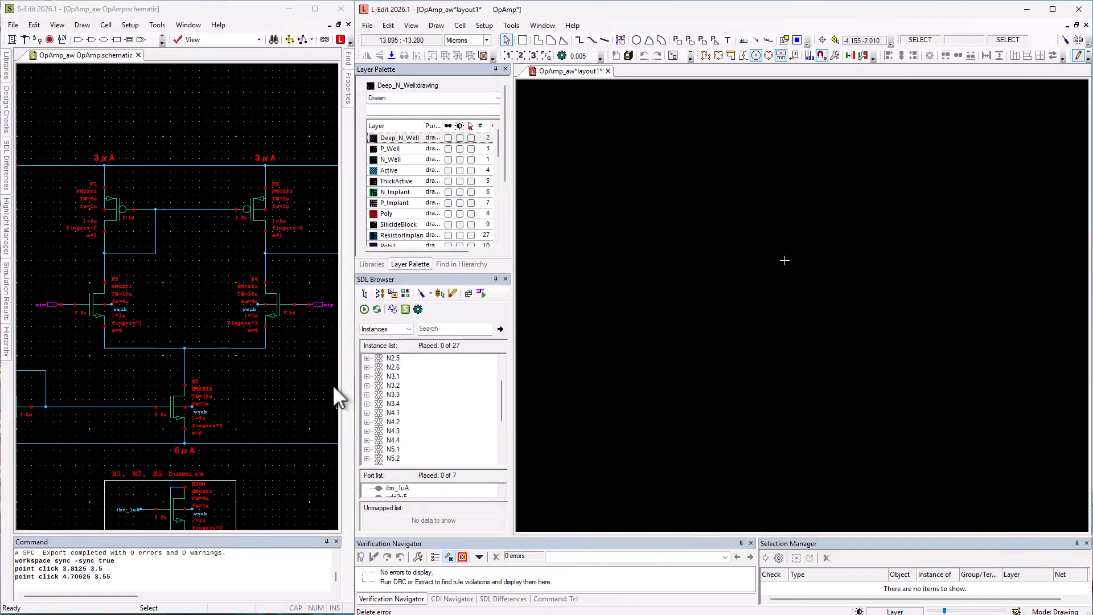
click(108, 325)
shift+click(271, 329)
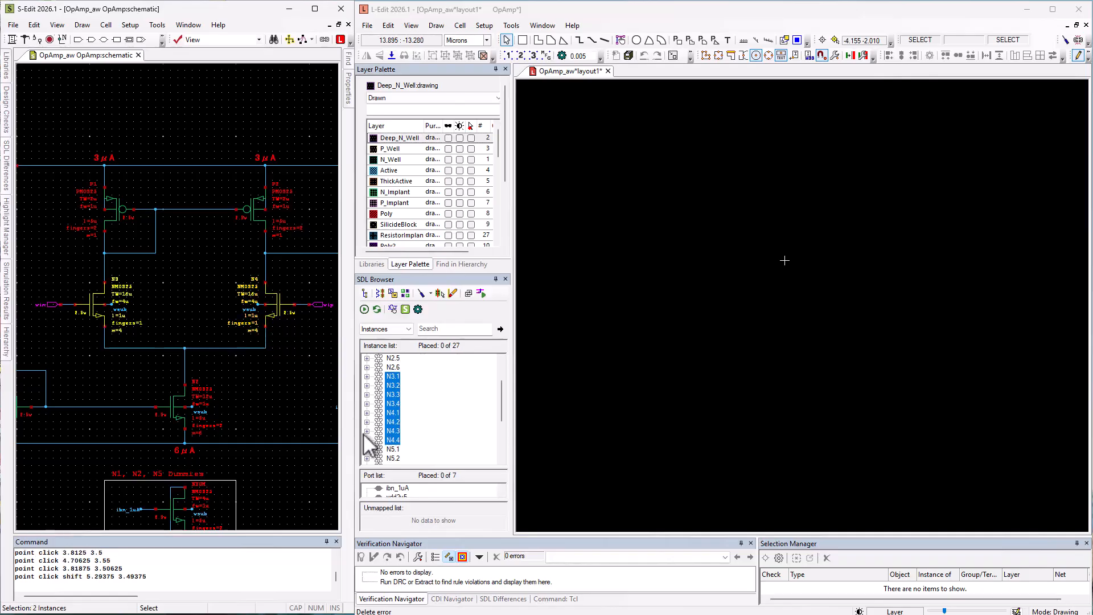
drag(395, 408, 820, 307)
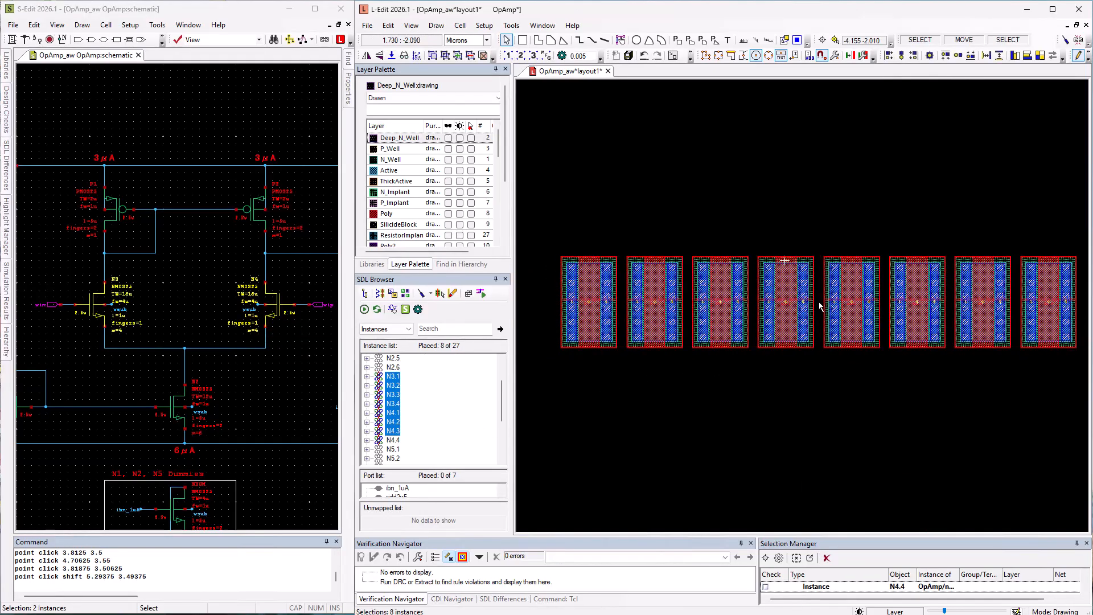
click(1023, 97)
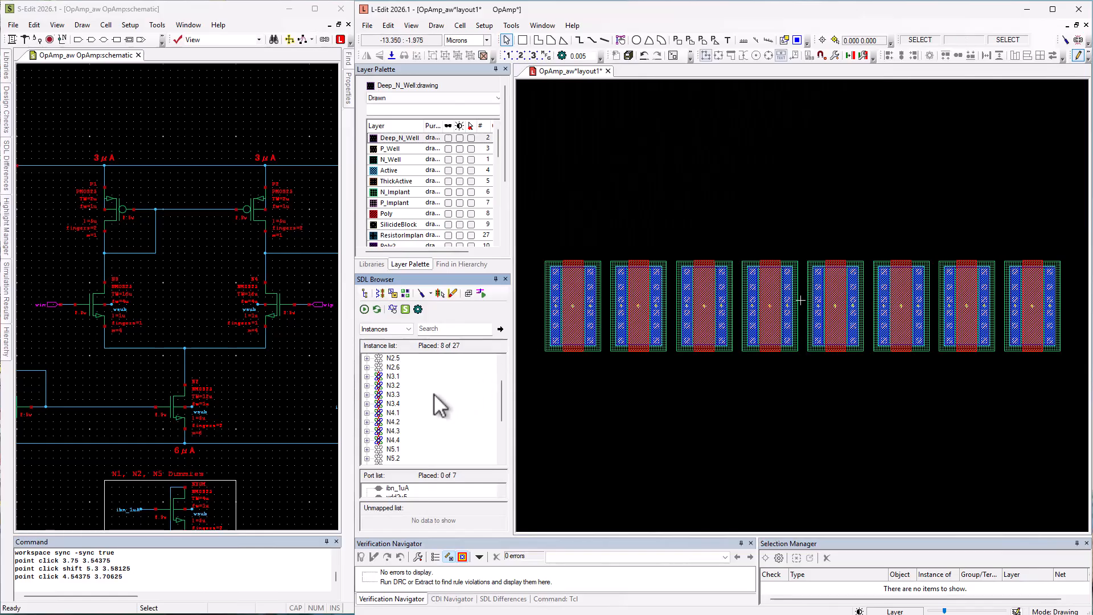
Show the connected flylines for net N_1 on the drain of instance N3.1.
click(366, 376)
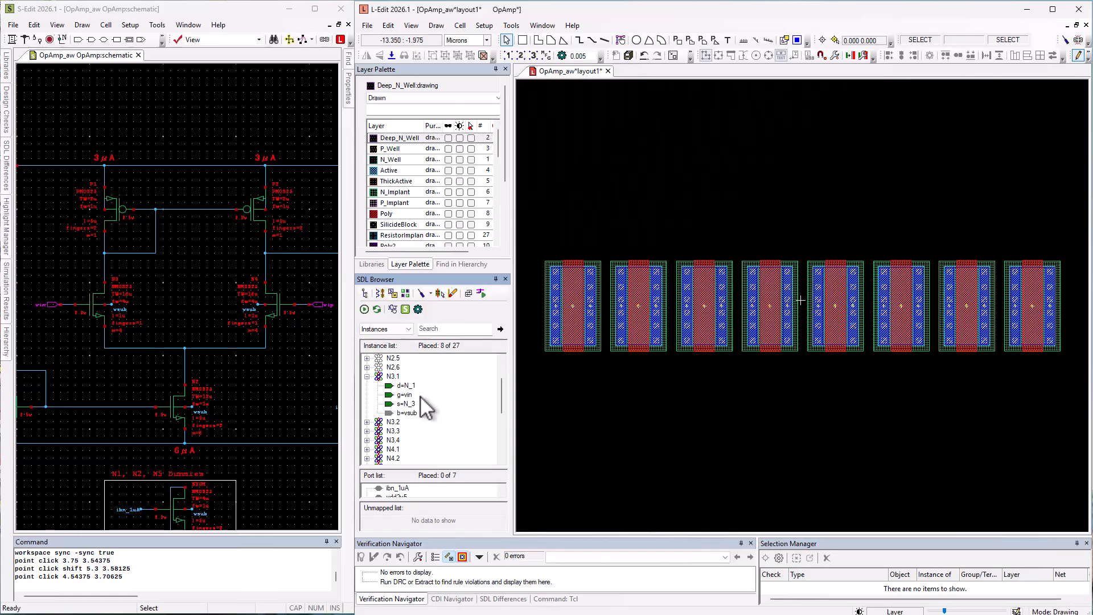
right_click(406, 386)
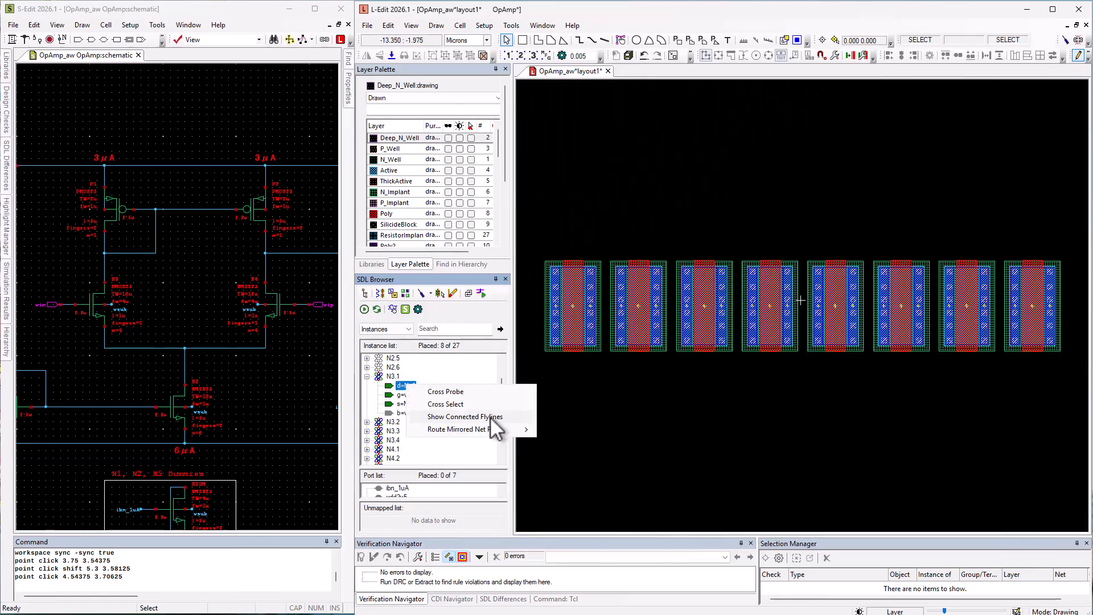
click(490, 416)
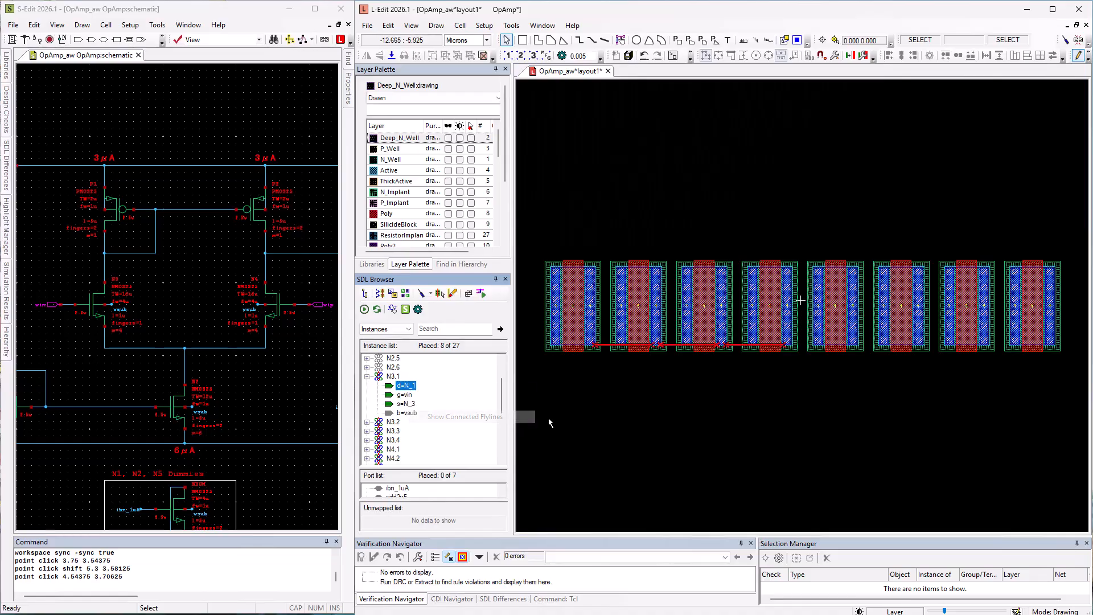
Show the connected flylines for net N_2 on the drain of instance N4.1.
click(367, 449)
right_click(407, 431)
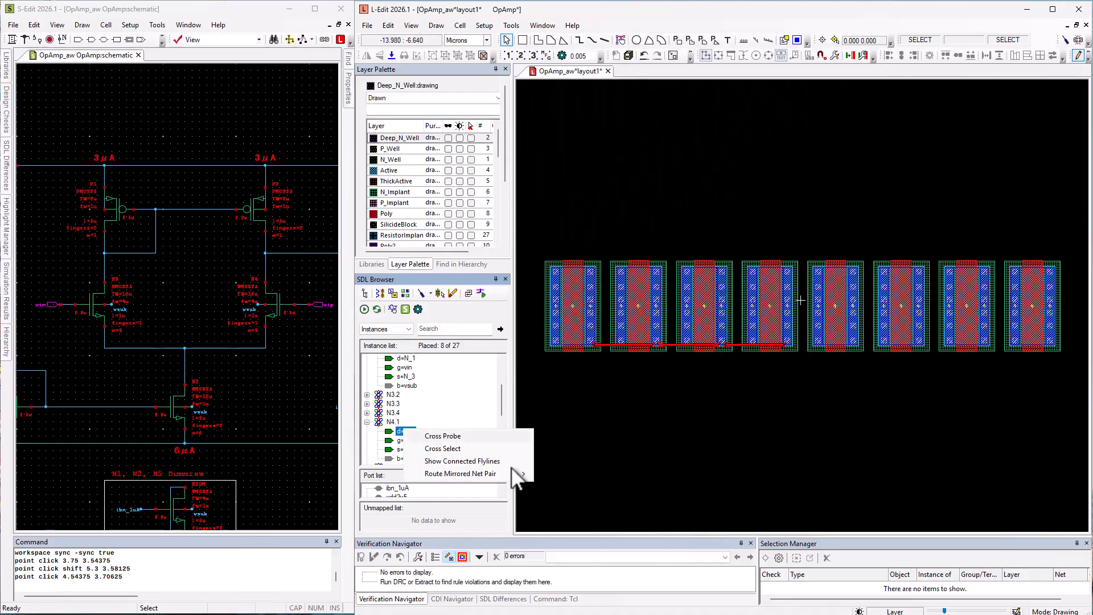
click(491, 462)
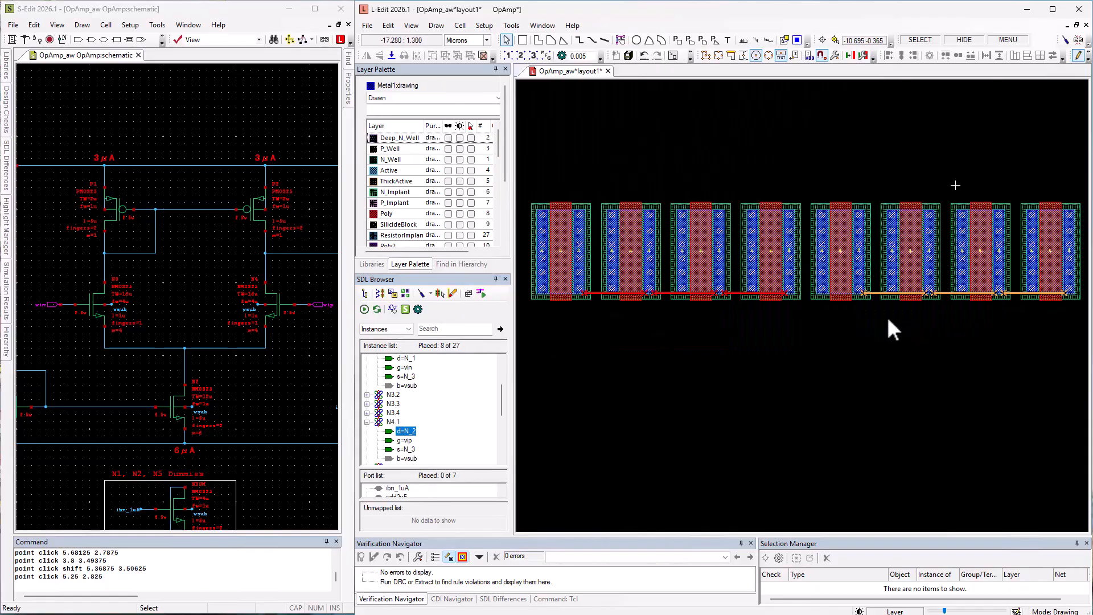
Select the four N4 instances and move them down to form a second row below the N3 instances.
shift+click(854, 284)
shift+click(901, 267)
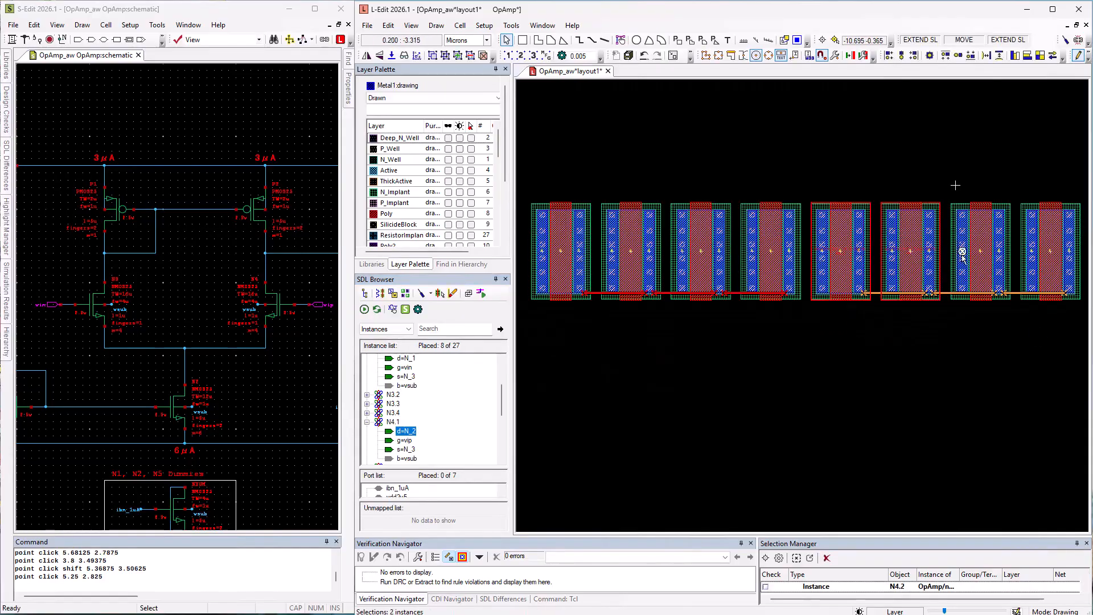
shift+click(964, 245)
shift+click(1023, 245)
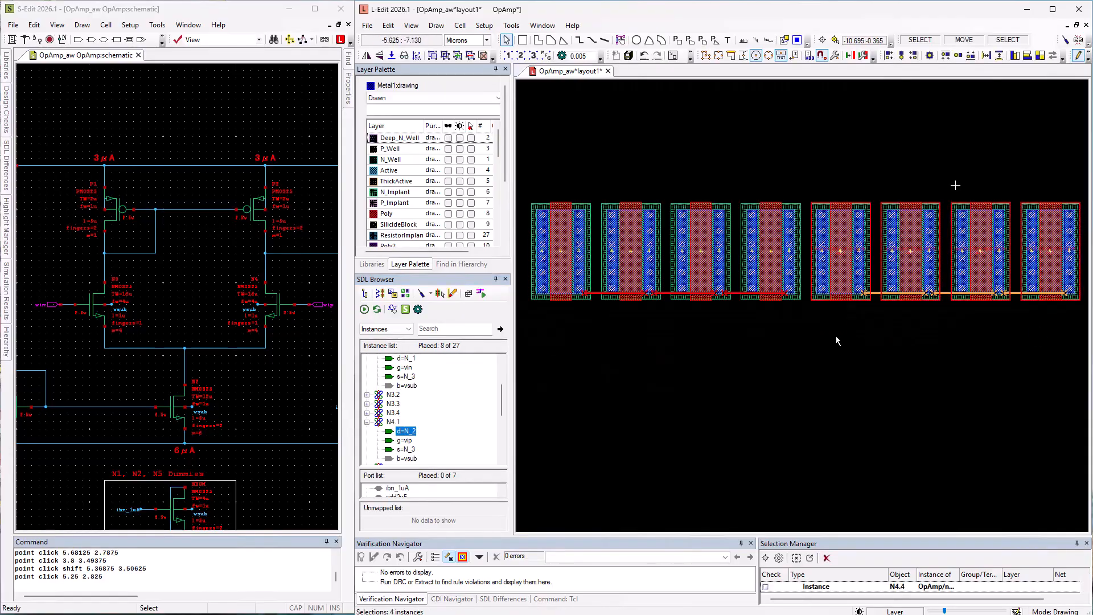
middle_drag(837, 340, 559, 489)
click(880, 402)
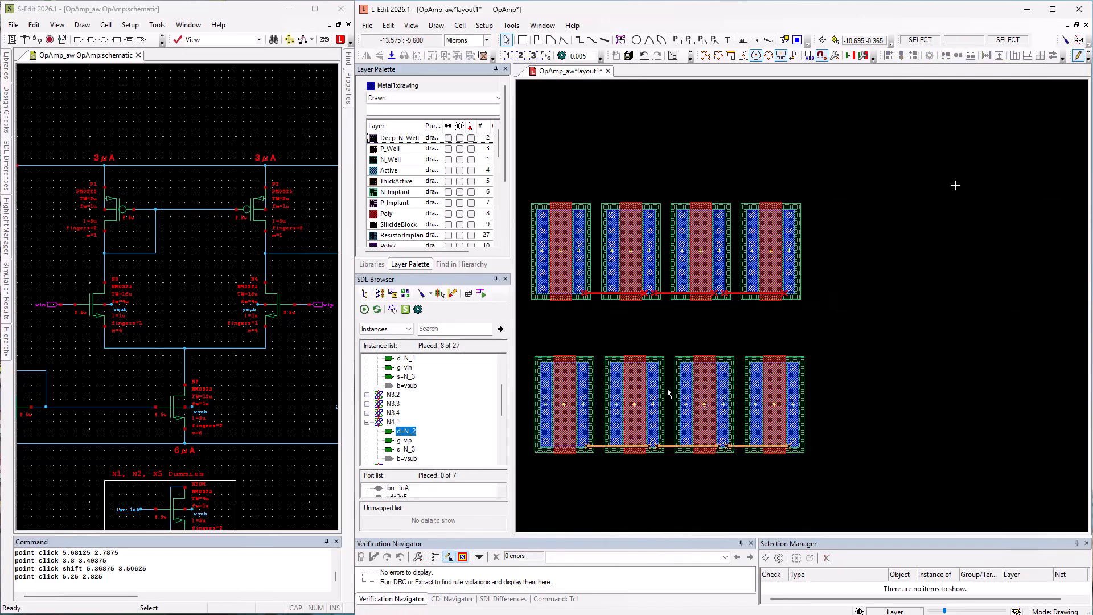
Align the first lower-row instance with N3.1 so the two transistor rows line up.
click(580, 397)
shift+click(572, 267)
click(888, 56)
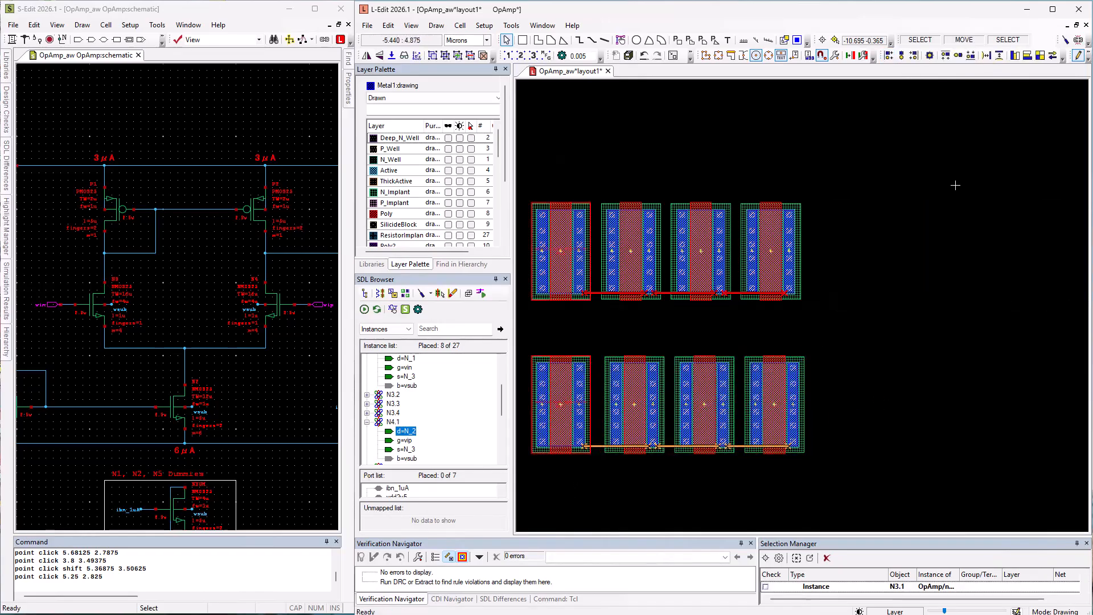
click(979, 146)
key(Home)
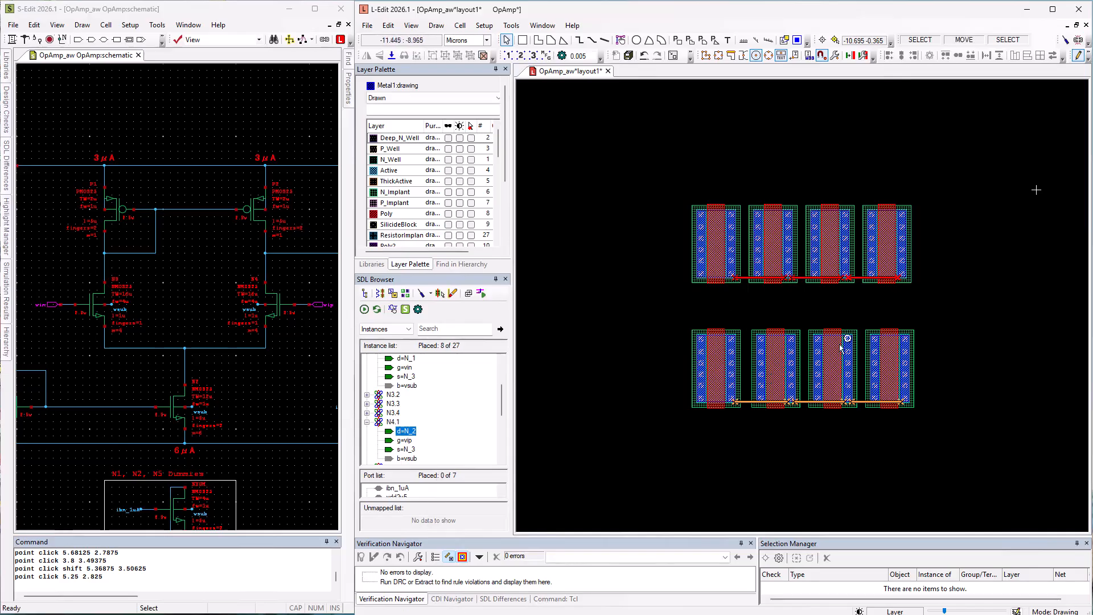
Swap the positions of the third instances in the upper and lower rows.
click(833, 268)
shift+click(829, 354)
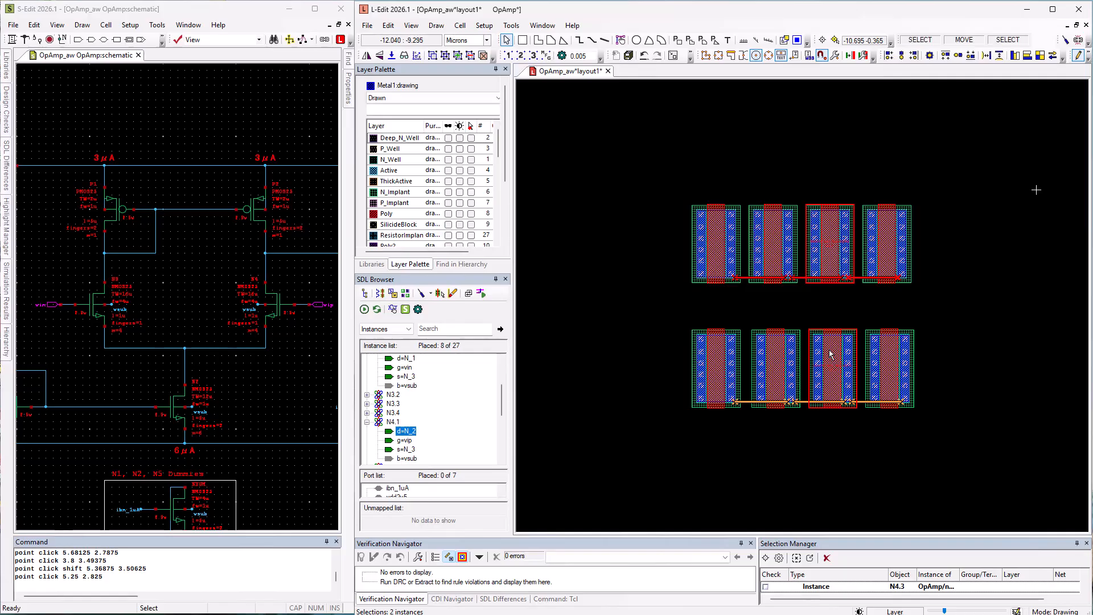
click(1053, 56)
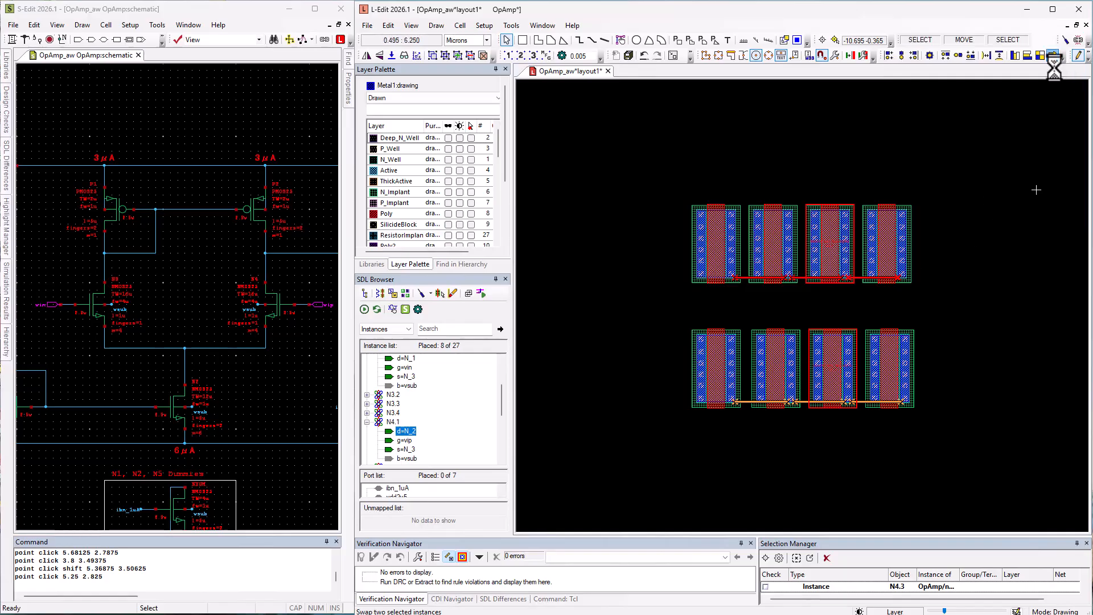
Swap the positions of the fourth instances in the upper and lower rows.
click(895, 263)
shift+click(889, 364)
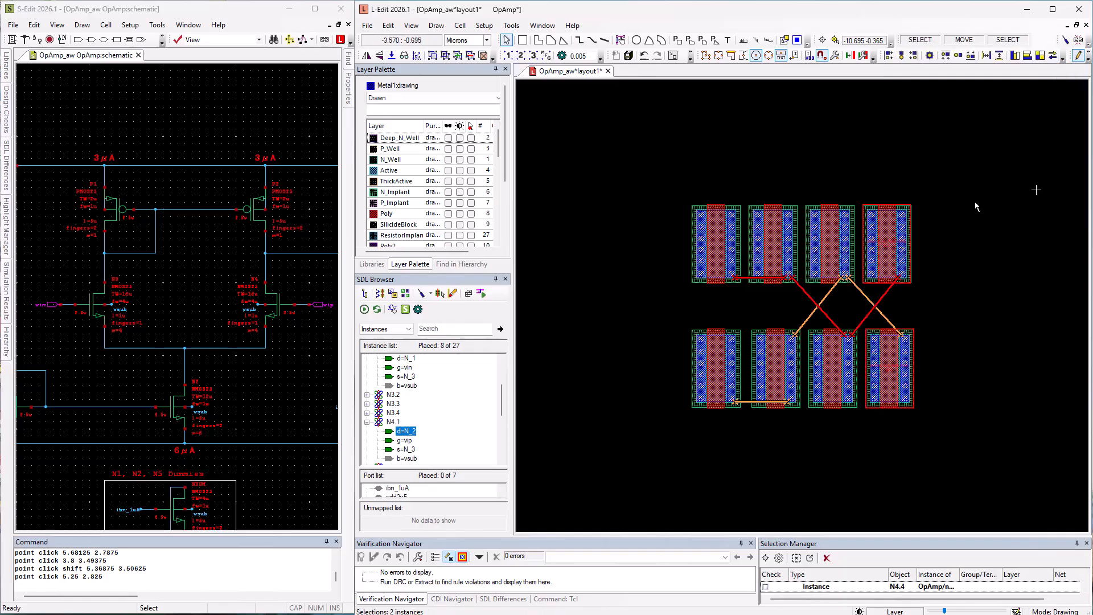
click(1053, 56)
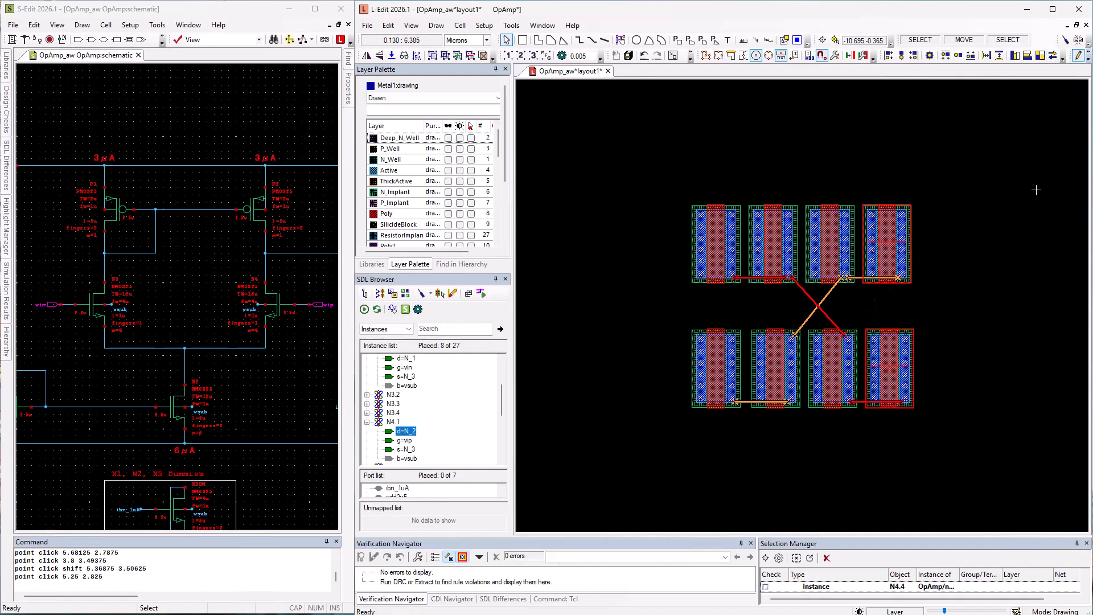
click(866, 439)
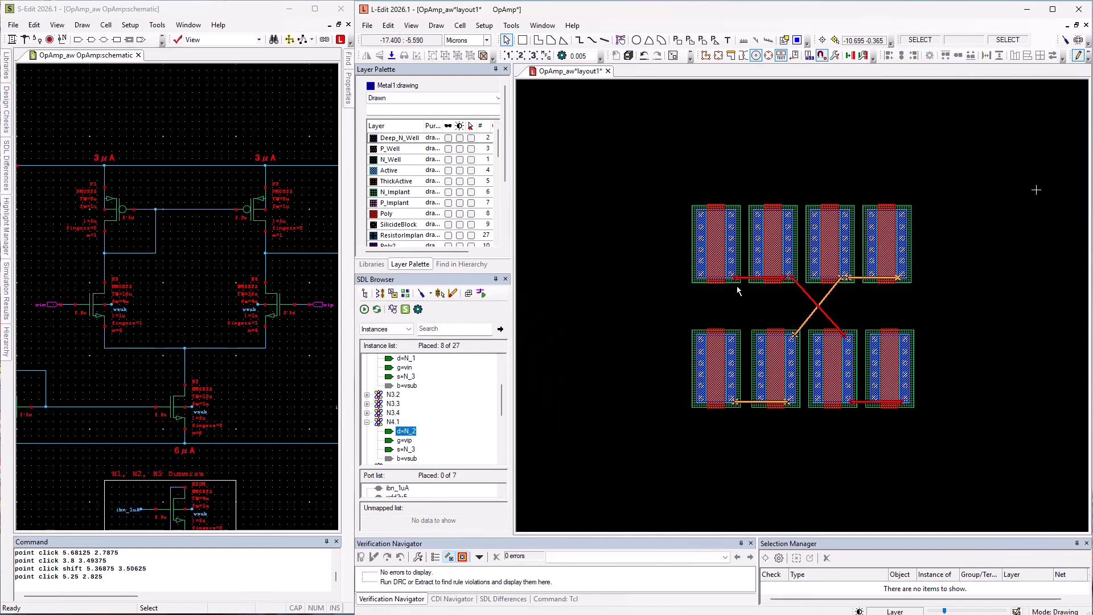
Move instance N3.2 against N3.1 so the first two upper transistors abut.
click(788, 275)
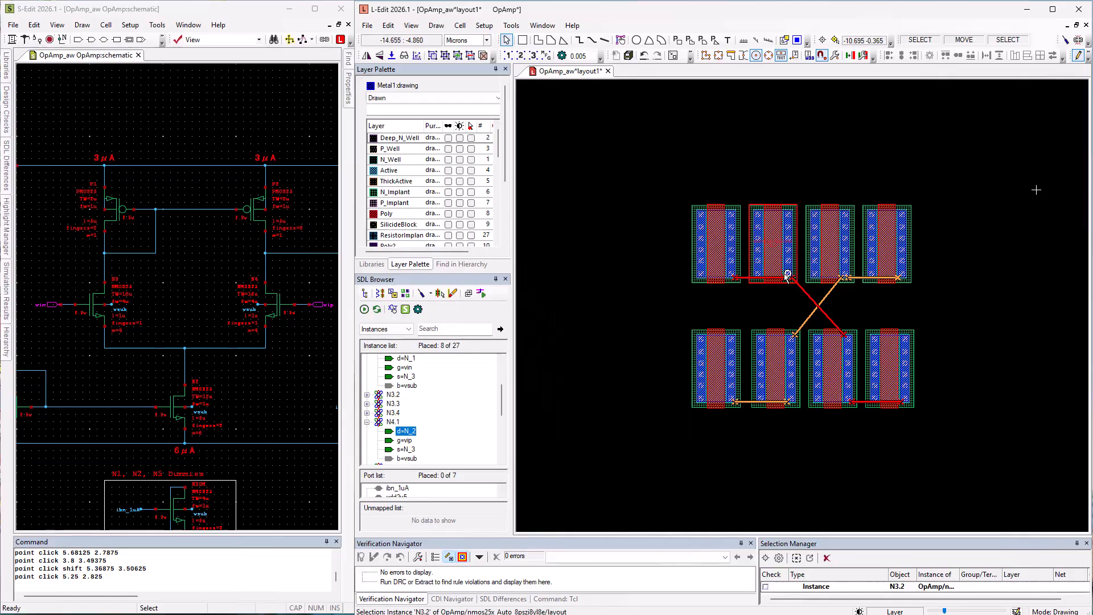
key(h)
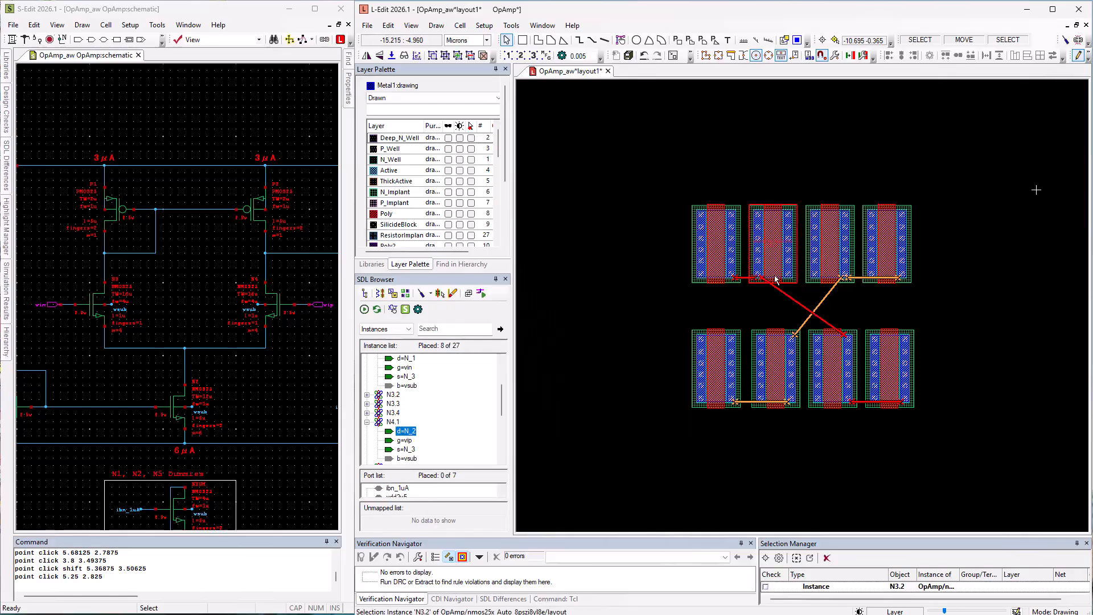
middle_click(731, 273)
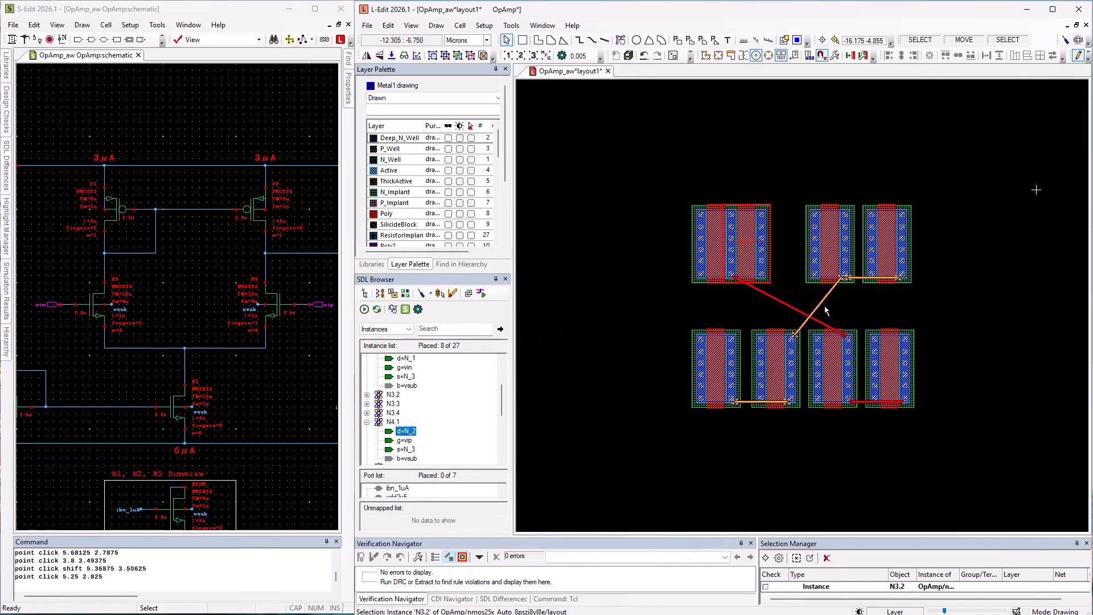
Rotate instance N4.4 and abut it against its neighbour in the upper row.
click(893, 280)
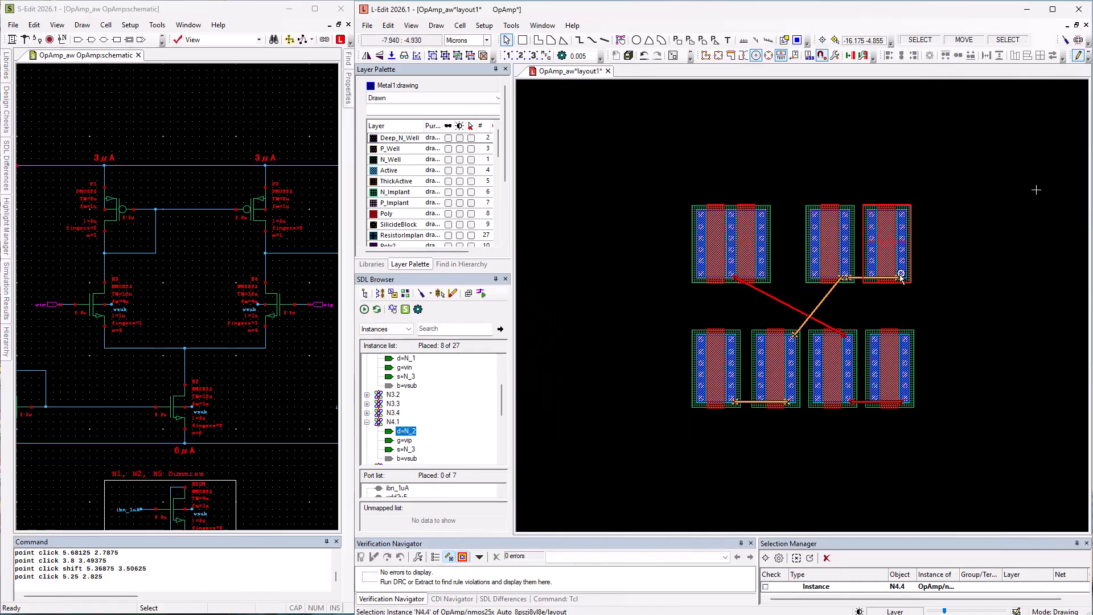
key(r)
key(r)
key(q)
click(871, 275)
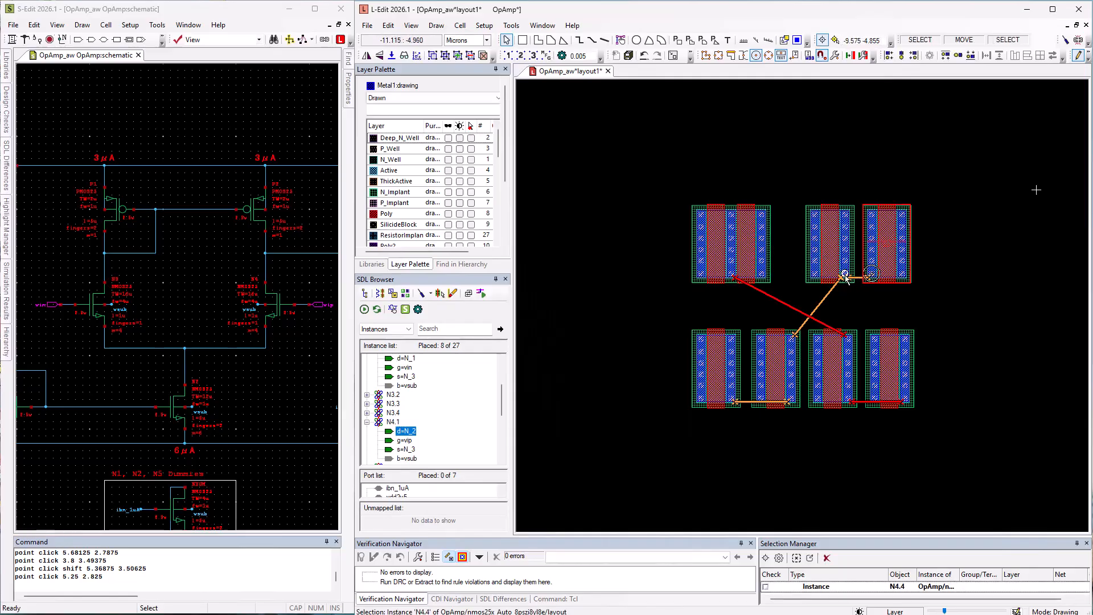
click(845, 275)
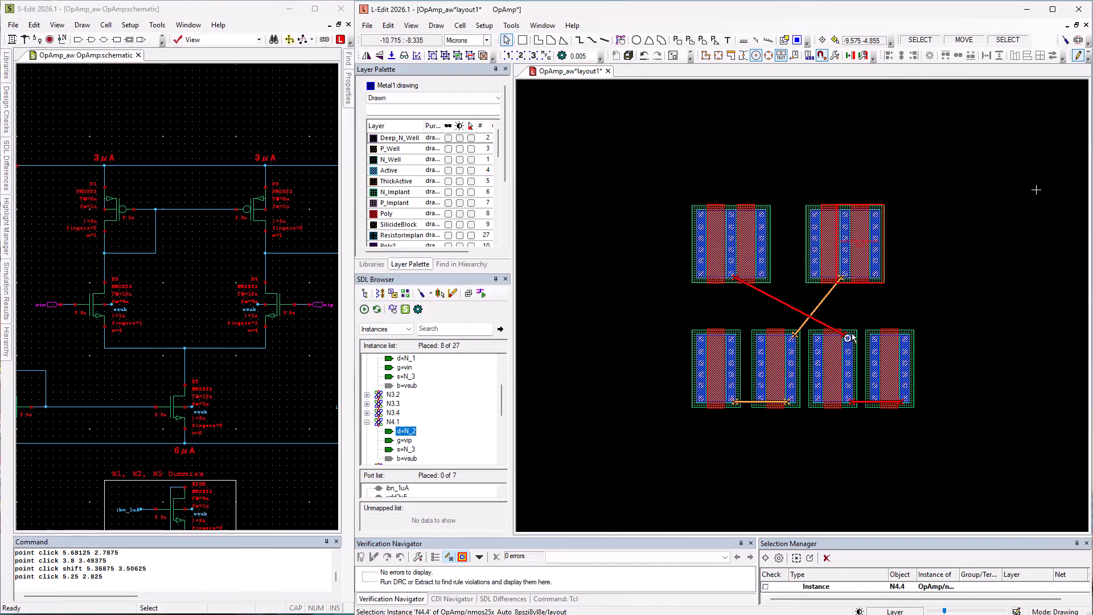
Abut the lower-row transistors into two pairs by sliding N3.4 and N4.2 against their neighbours.
click(899, 370)
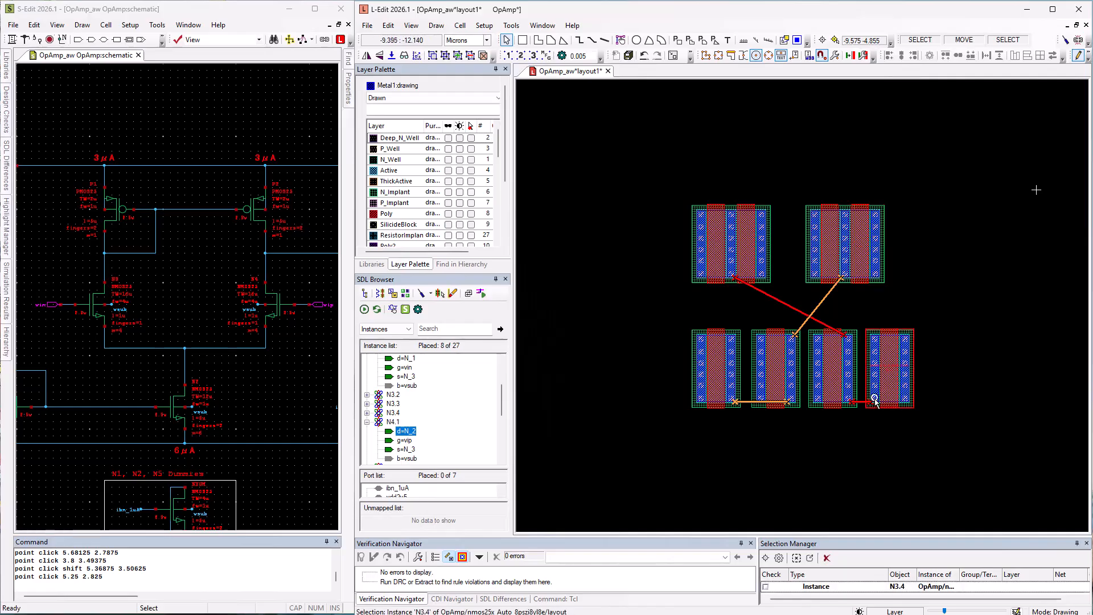
drag(874, 400, 849, 400)
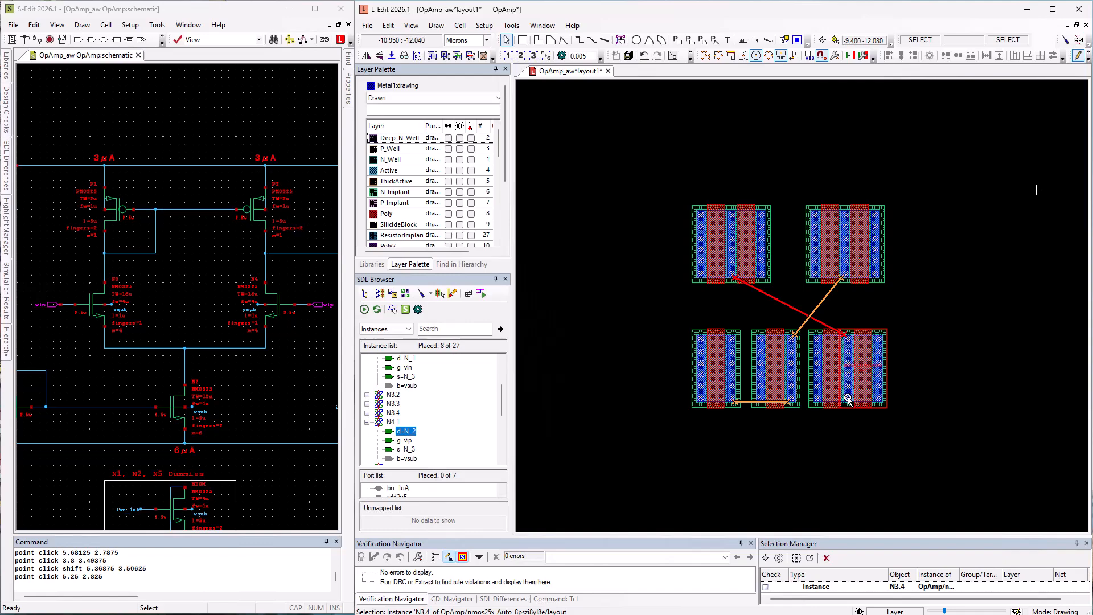
click(791, 387)
key(h)
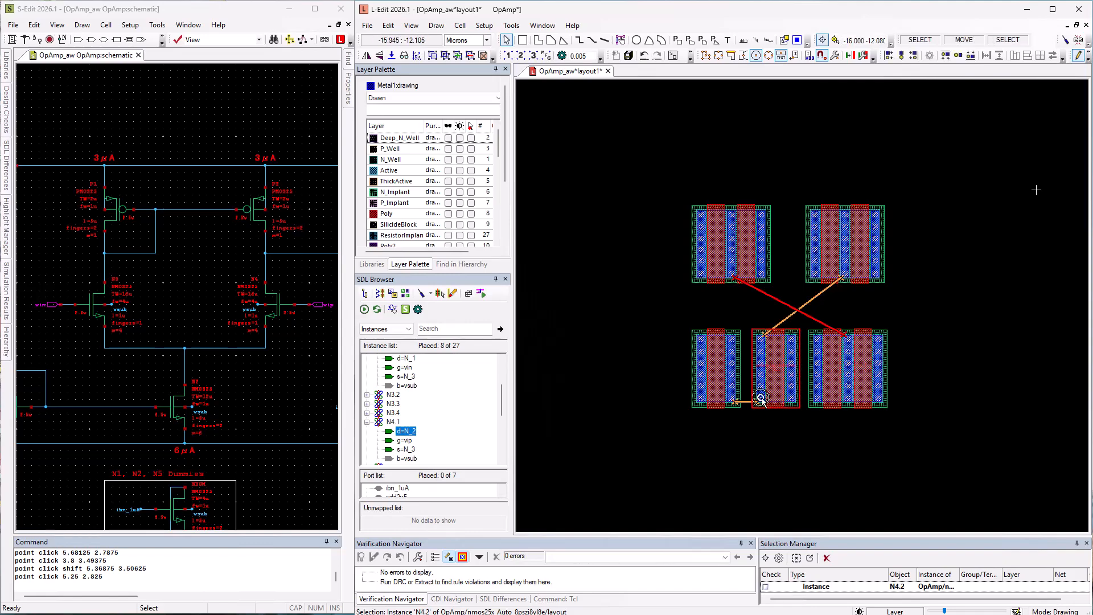
middle_drag(741, 402, 726, 395)
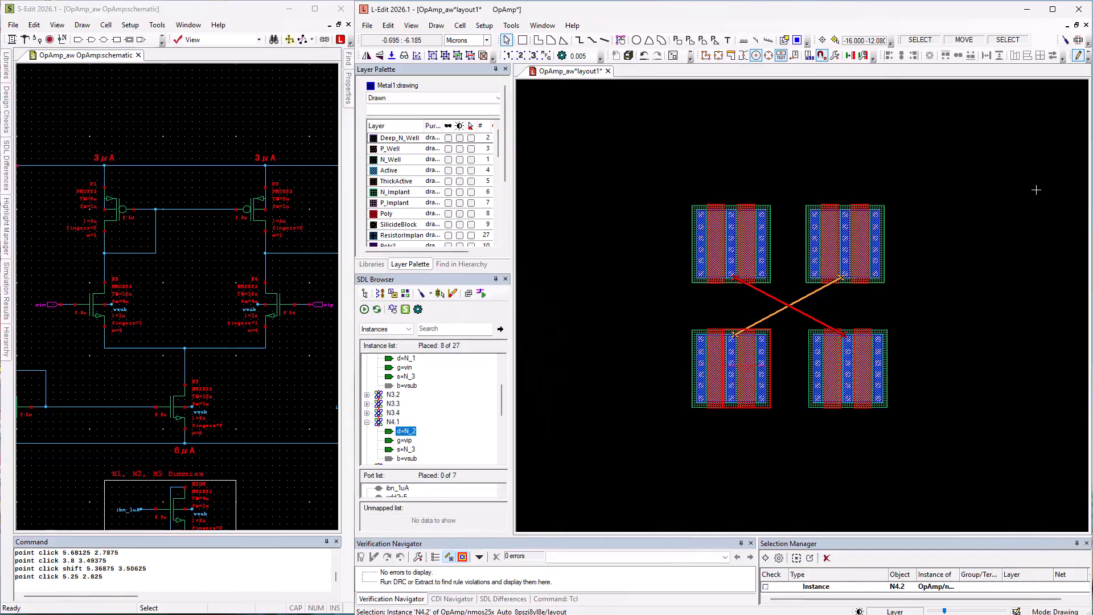
Clear the displayed flylines and show the connected flylines for net N_3 on N4.1's source.
click(453, 293)
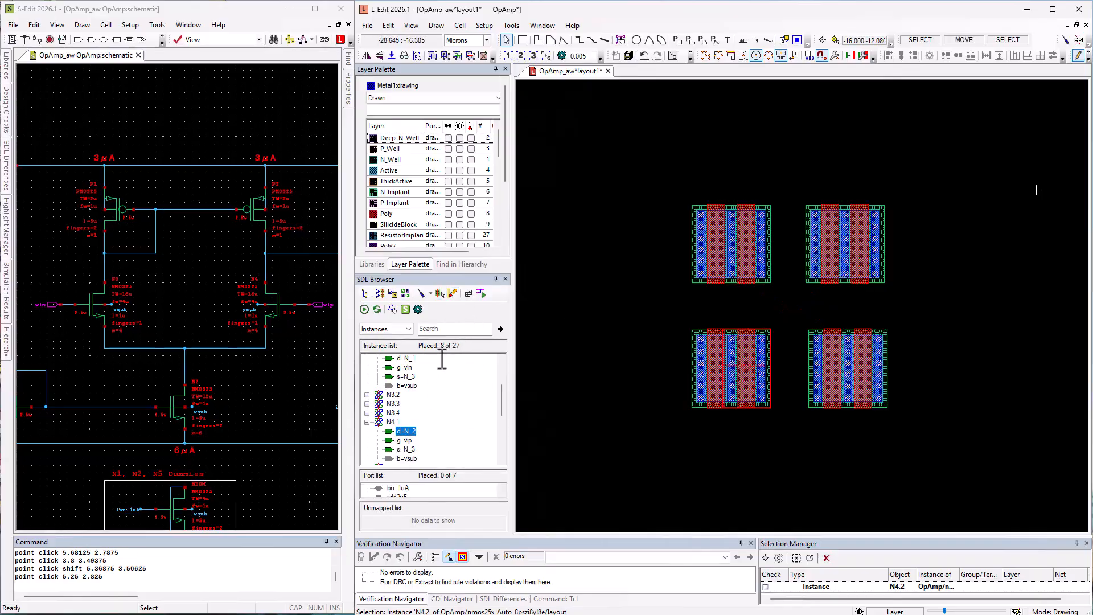
right_click(406, 449)
click(473, 482)
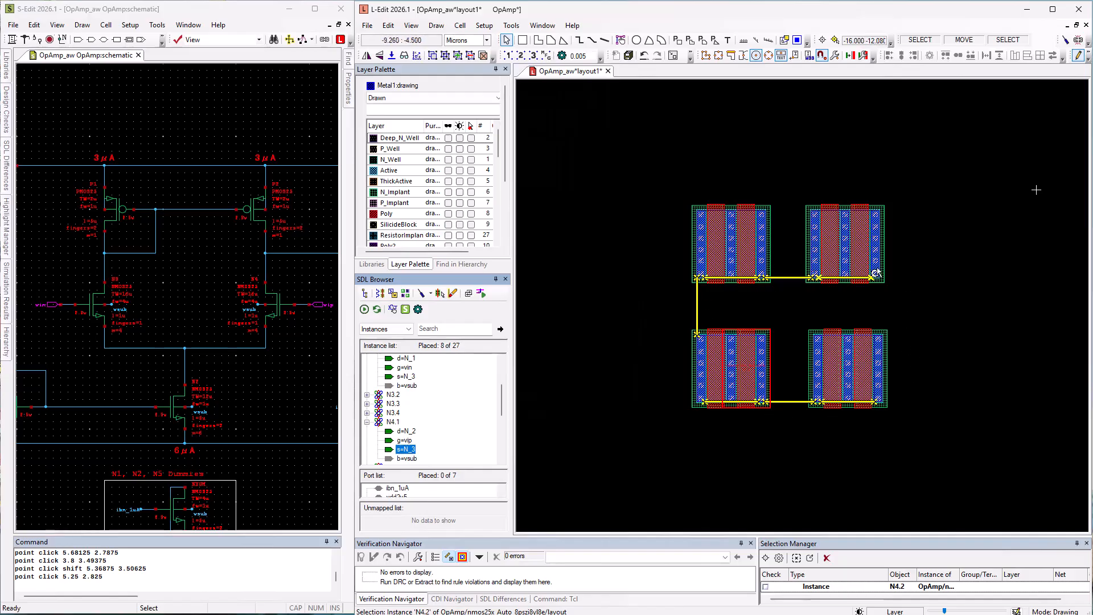
Abut the two transistor pairs in each row together, forming two compact four-transistor rows.
click(817, 275)
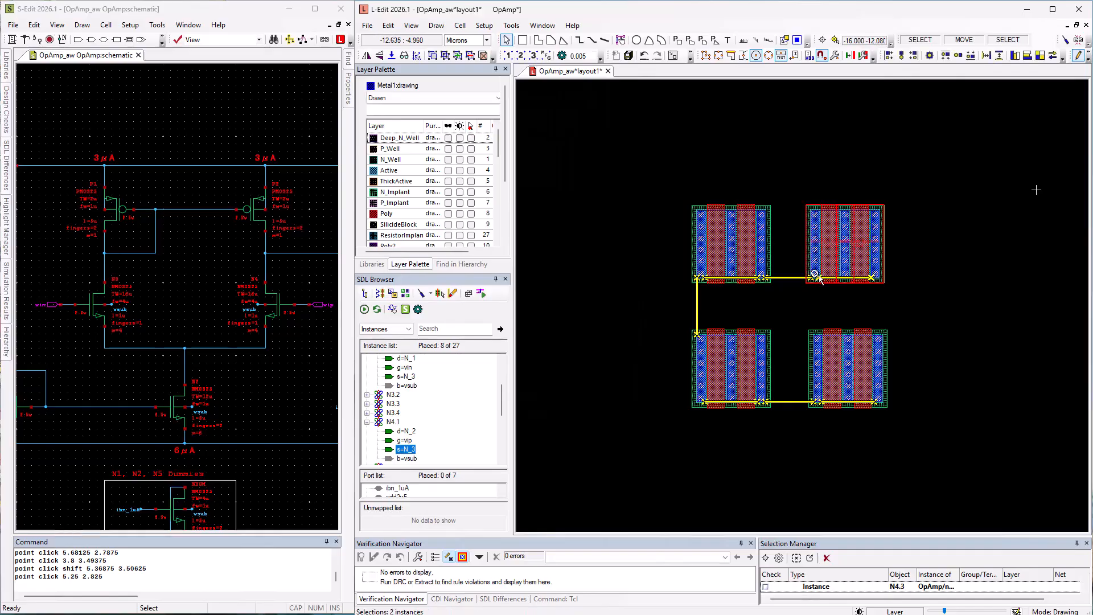
drag(816, 275, 761, 276)
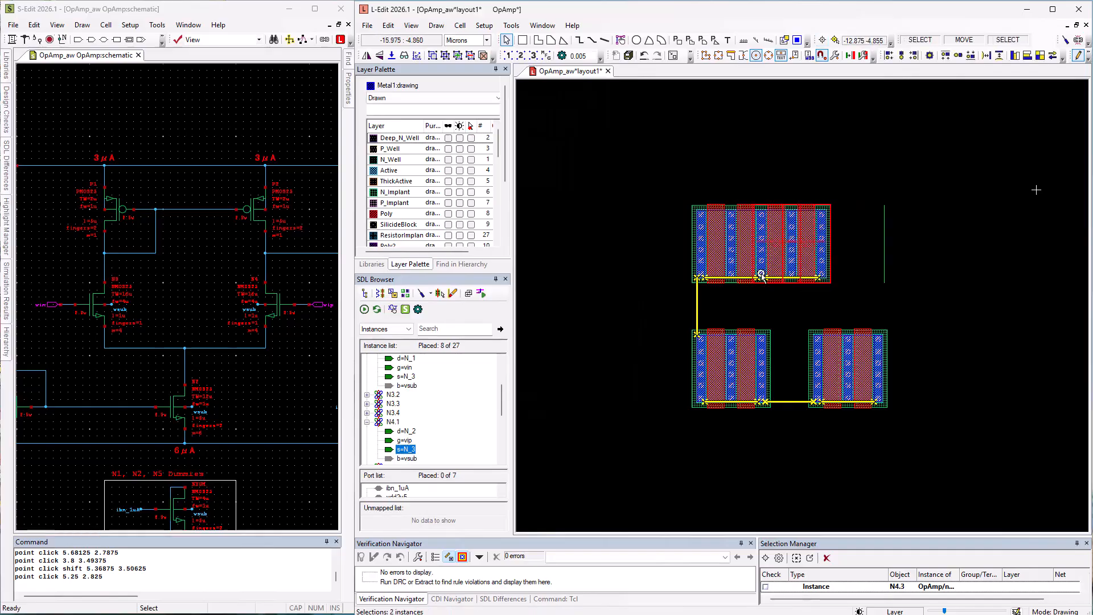
click(865, 397)
drag(823, 402, 761, 400)
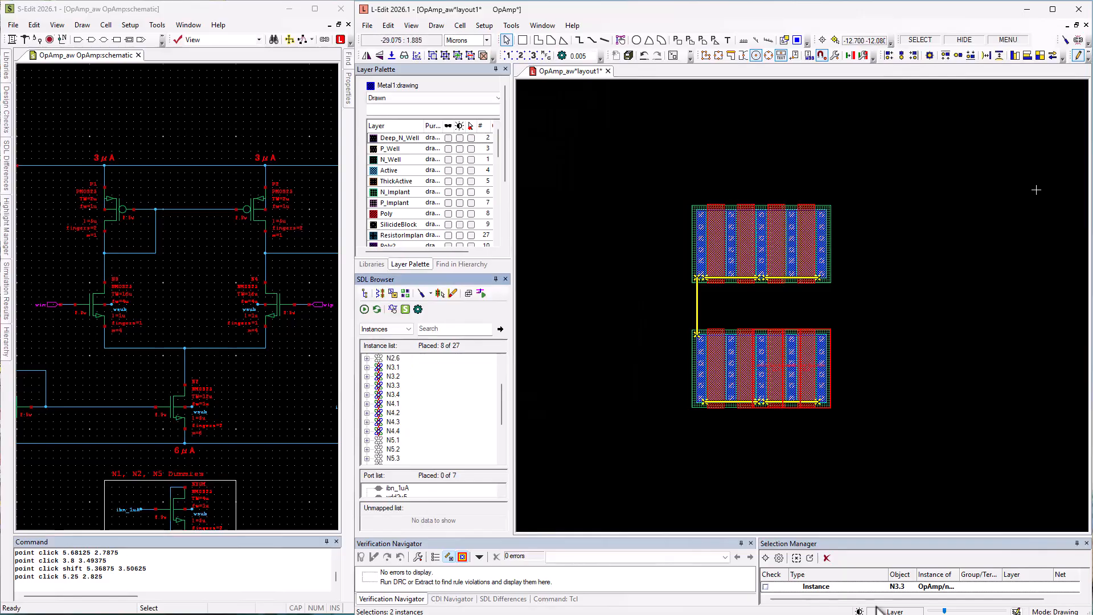
Select a range of the N3 and N4 instances in the SDL list and show all their connected flylines.
drag(393, 367, 391, 430)
right_click(392, 431)
click(472, 460)
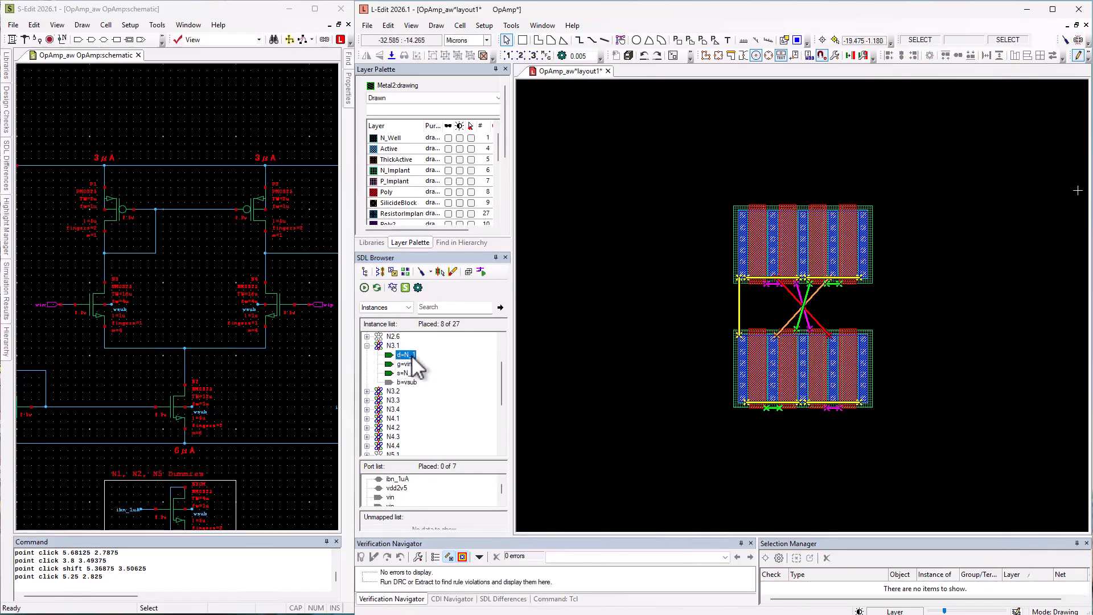
Show the connected flylines for net N_1 on the drain of instance N3.1.
right_click(412, 355)
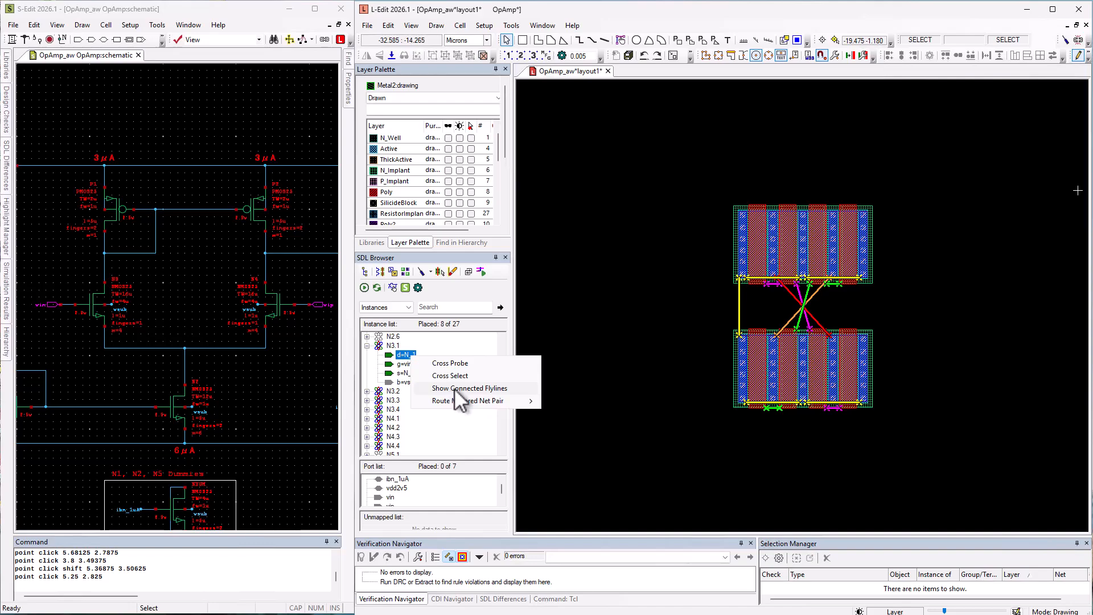